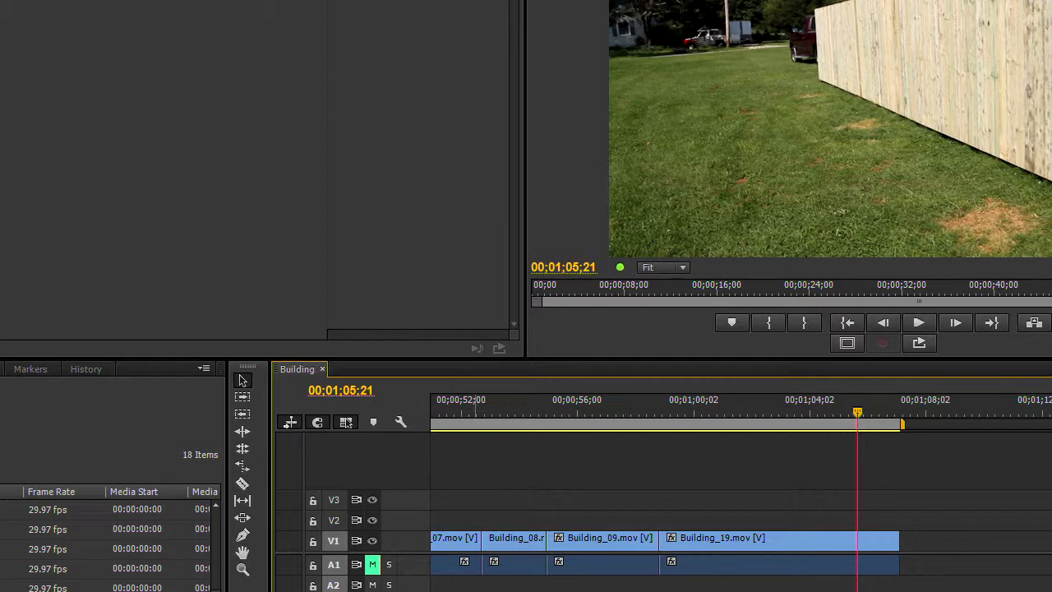
- Return the playhead to the start of the Building sequence and activate the Track Select Forward tool
{"action": "scroll", "coordinate": [740, 501], "scroll_direction": "left", "scroll_amount": 10}
{"action": "left_click_drag", "start_coordinate": [497, 411], "coordinate": [431, 411]}
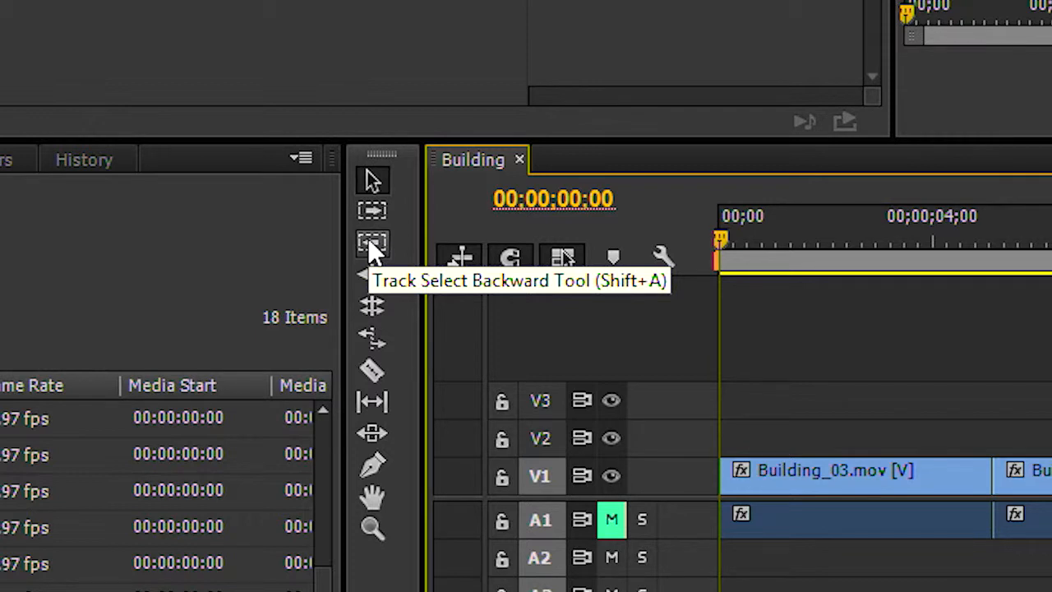
{"action": "left_click", "coordinate": [369, 211]}
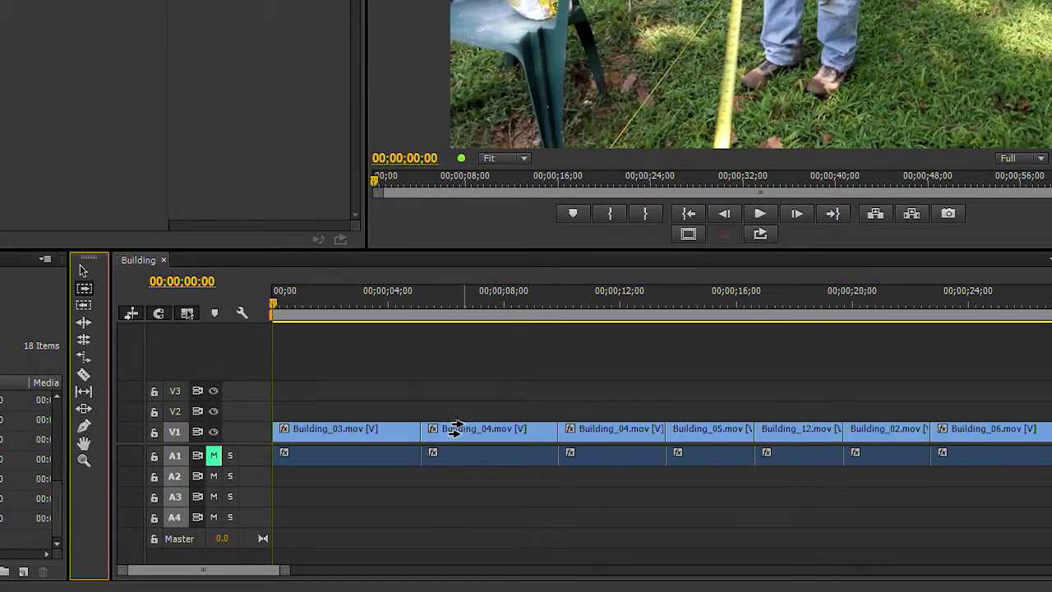
- Stagger the second, third and fourth clips onto V2/A2, V3/A3 and V4/A4, keeping their timeline positions
{"action": "key", "text": "v"}
{"action": "left_click", "coordinate": [500, 434]}
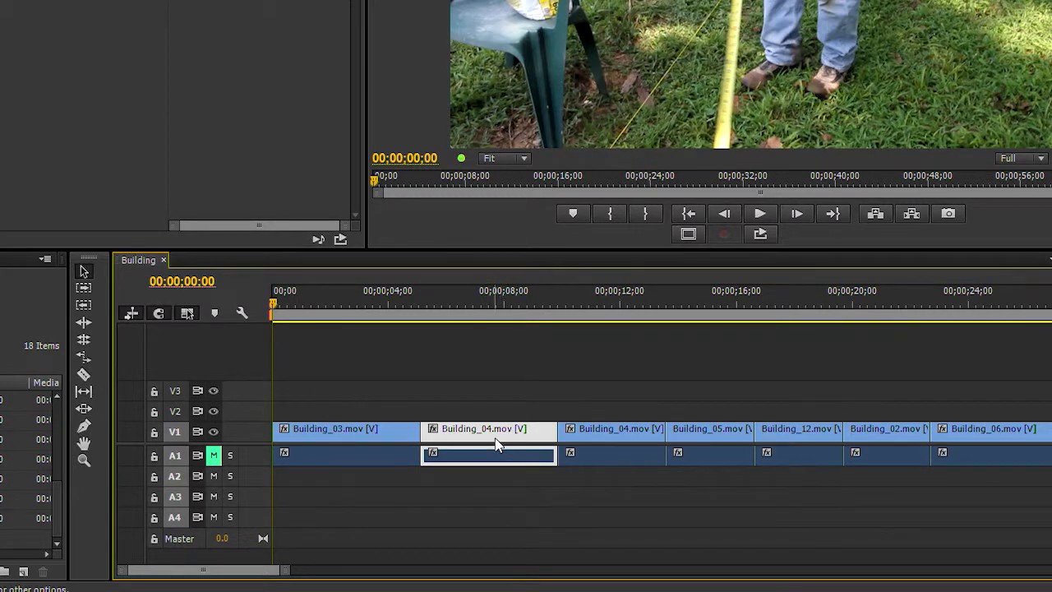
{"action": "left_click_drag", "start_coordinate": [497, 444], "coordinate": [483, 483]}
{"action": "left_click_drag", "start_coordinate": [598, 436], "coordinate": [607, 394]}
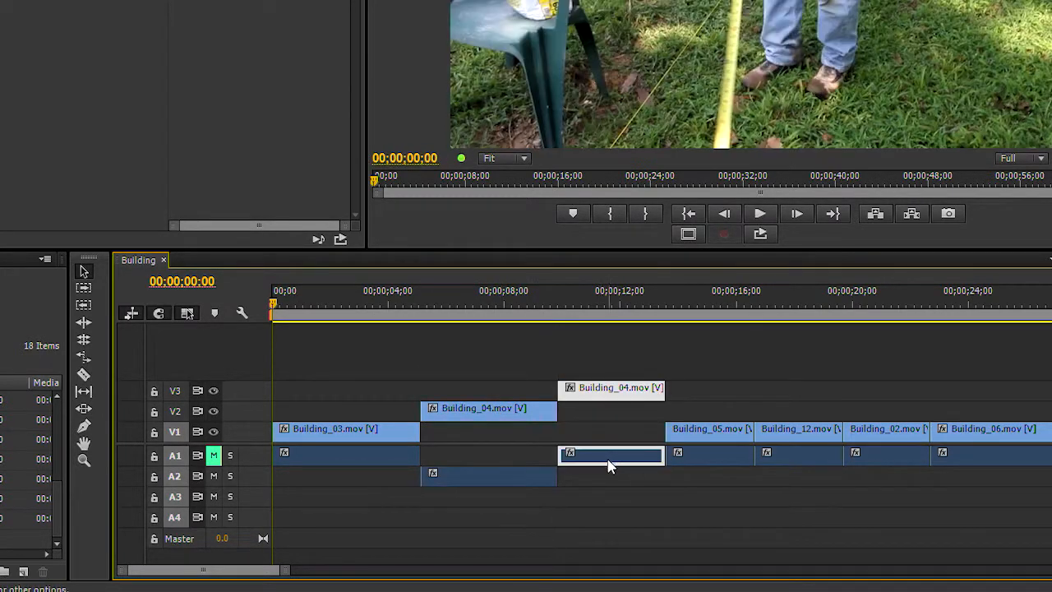
{"action": "left_click_drag", "start_coordinate": [608, 465], "coordinate": [608, 496]}
{"action": "left_click_drag", "start_coordinate": [721, 432], "coordinate": [710, 368]}
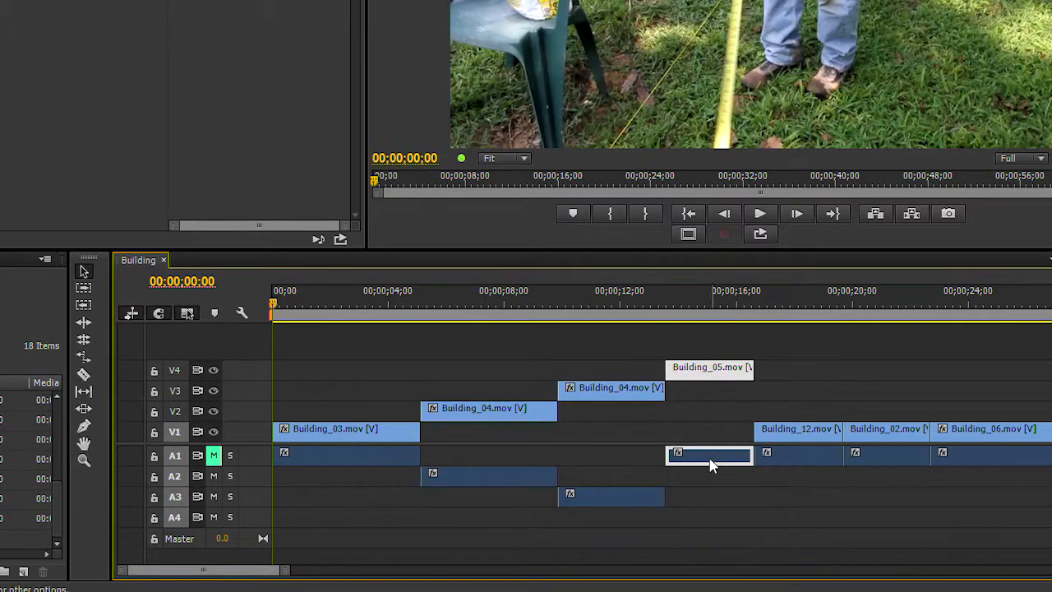
{"action": "left_click_drag", "start_coordinate": [712, 465], "coordinate": [704, 521]}
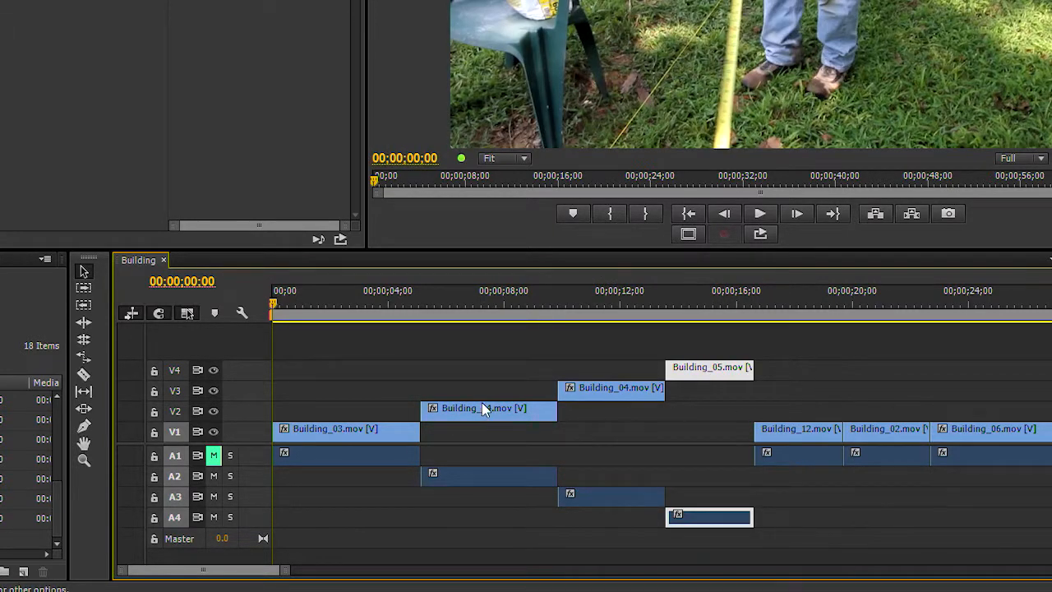
- With Track Select Forward, shift all clips from the V2 clip onward slightly later, and select onward from the V3 clip and Building_12.mov
{"action": "left_click", "coordinate": [82, 289]}
{"action": "left_click", "coordinate": [84, 289]}
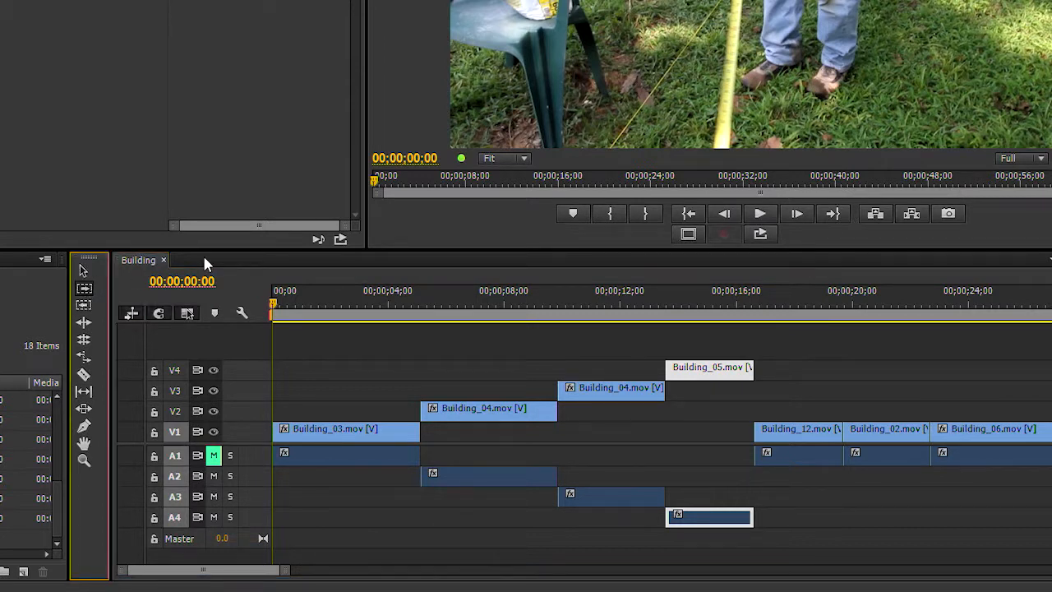
{"action": "left_click", "coordinate": [485, 412]}
{"action": "mouse_move", "coordinate": [483, 411]}
{"action": "left_mouse_down"}
{"action": "mouse_move", "coordinate": [710, 430]}
{"action": "mouse_move", "coordinate": [498, 413]}
{"action": "left_mouse_up"}
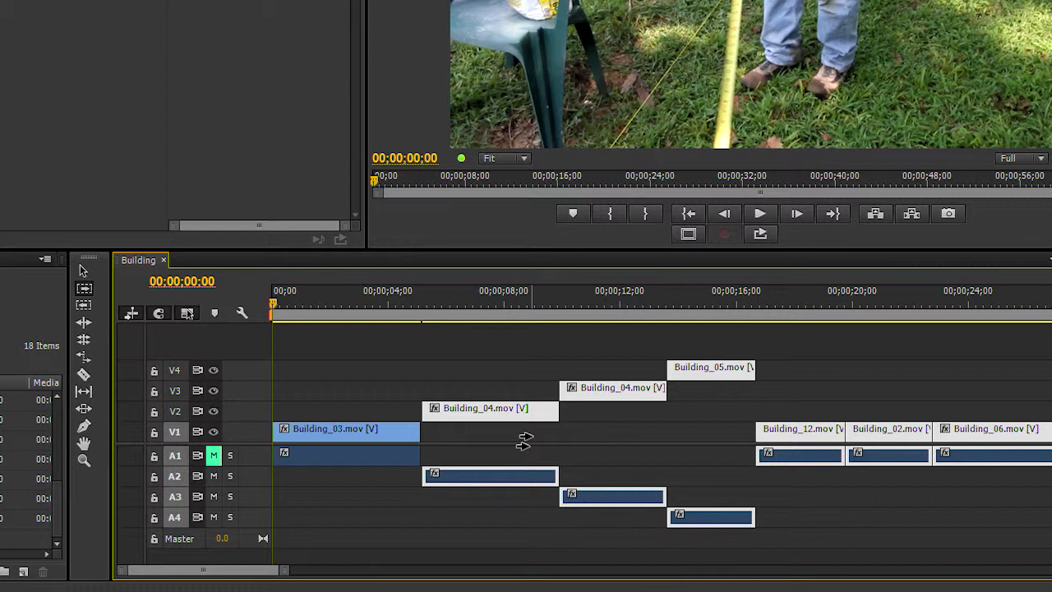
{"action": "mouse_move", "coordinate": [609, 391]}
{"action": "left_mouse_down"}
{"action": "mouse_move", "coordinate": [693, 392]}
{"action": "mouse_move", "coordinate": [596, 393]}
{"action": "mouse_move", "coordinate": [606, 389]}
{"action": "left_mouse_up"}
{"action": "mouse_move", "coordinate": [792, 430]}
{"action": "left_mouse_down"}
{"action": "mouse_move", "coordinate": [979, 438]}
{"action": "mouse_move", "coordinate": [806, 439]}
{"action": "left_mouse_up"}
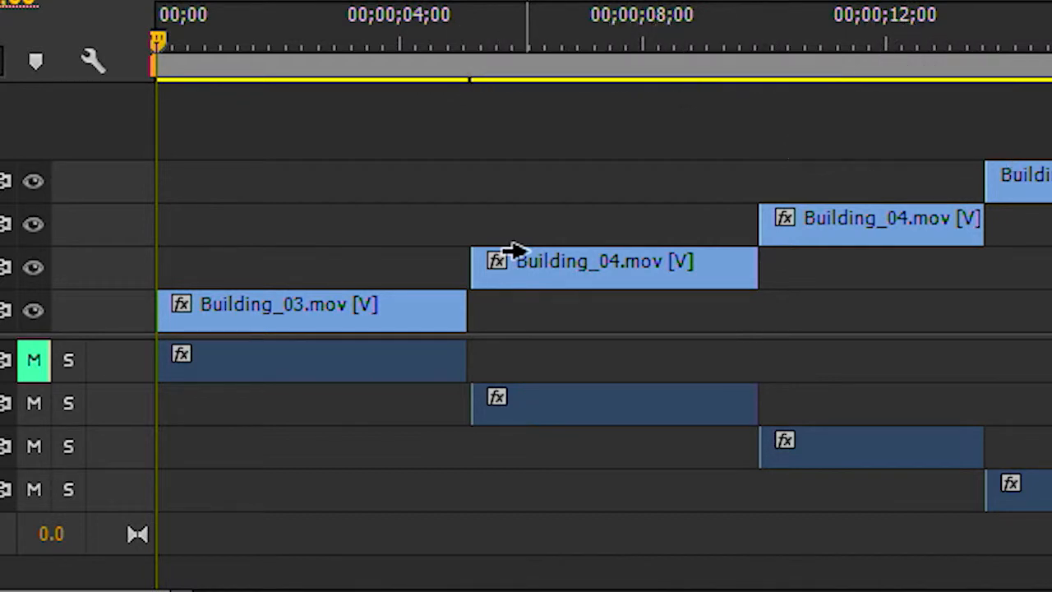
- Track-select all clips from the V2 clip onward, clear that selection, and select forward on the V2 track only
{"action": "key", "text": "a"}
{"action": "left_click", "coordinate": [509, 181]}
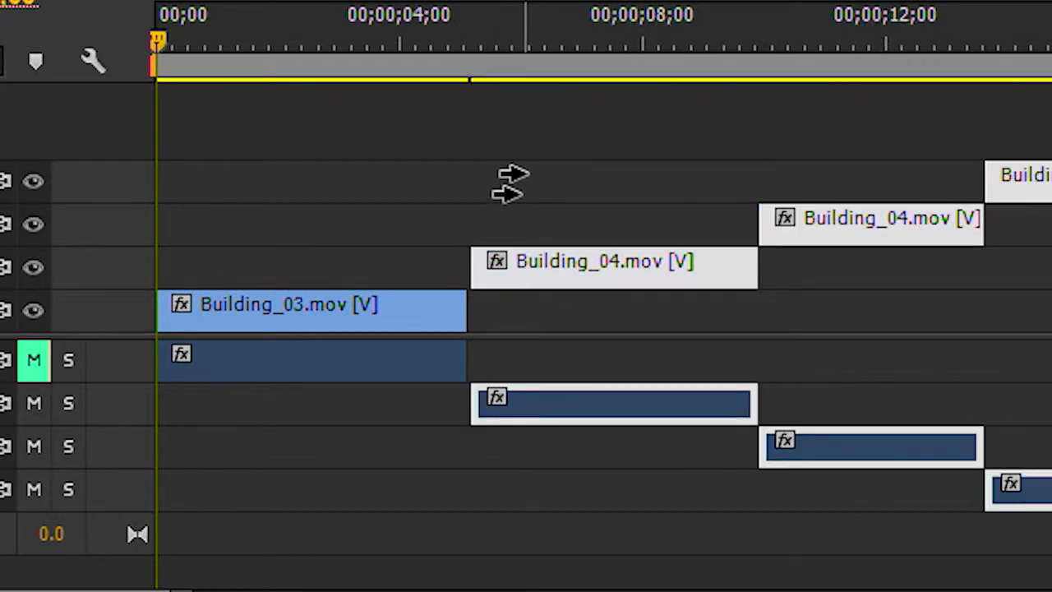
{"action": "left_click", "coordinate": [455, 134]}
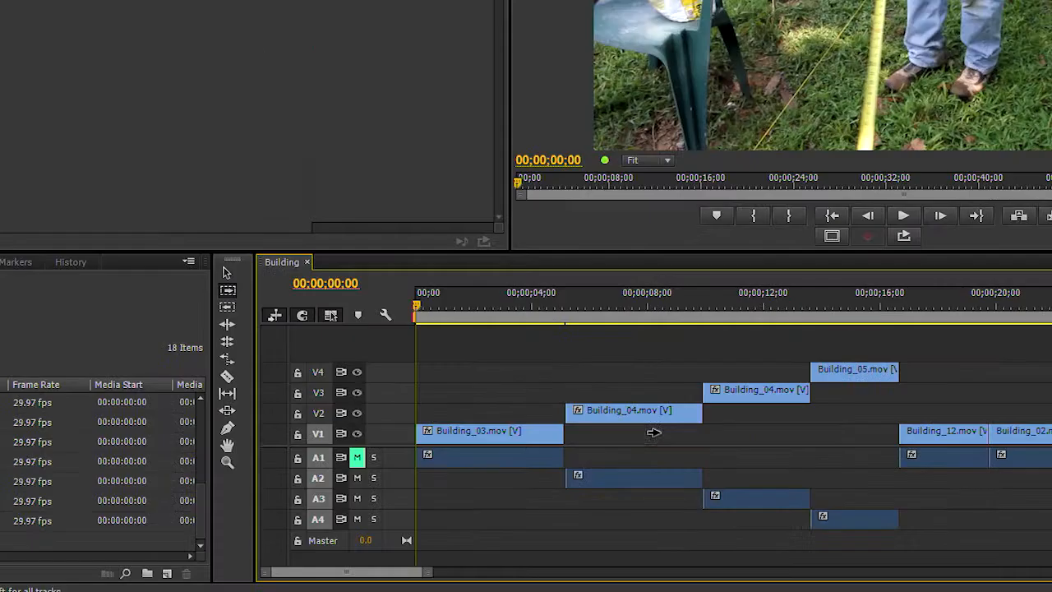
{"action": "left_click_drag", "start_coordinate": [605, 264], "coordinate": [819, 286]}
{"action": "left_click_drag", "start_coordinate": [732, 423], "coordinate": [633, 421]}
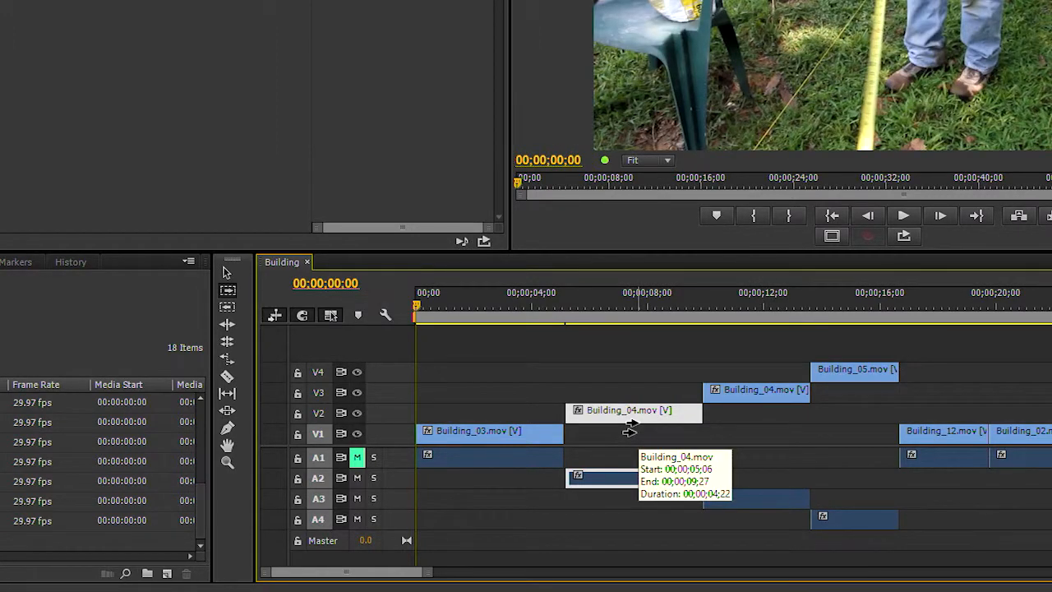
- With Track Select Backward, select all clips from the V3 clip back, and select backward on the V2 track only
{"action": "left_click", "coordinate": [227, 310]}
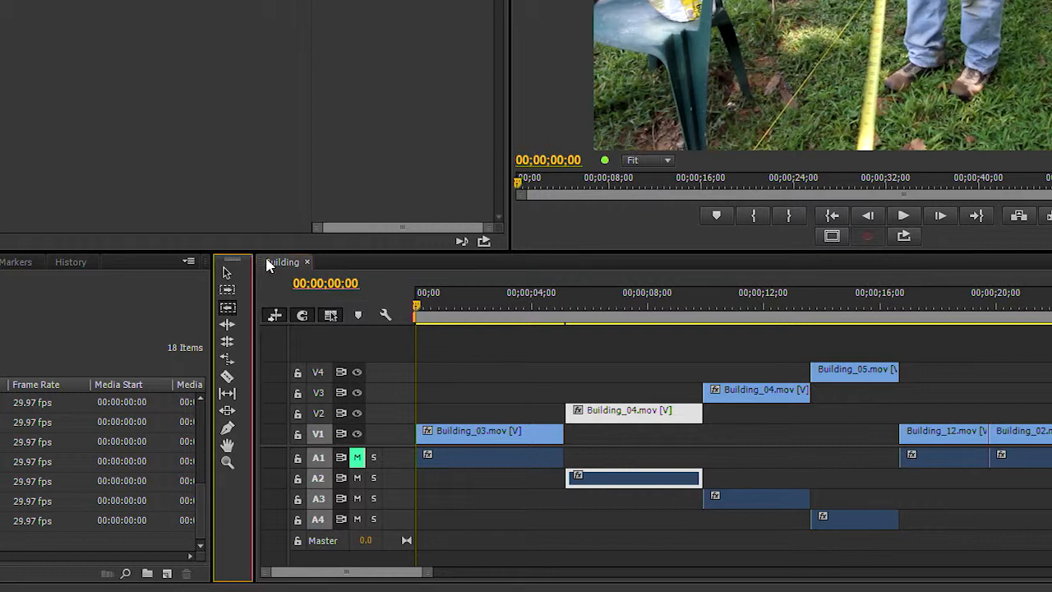
{"action": "left_click", "coordinate": [749, 393]}
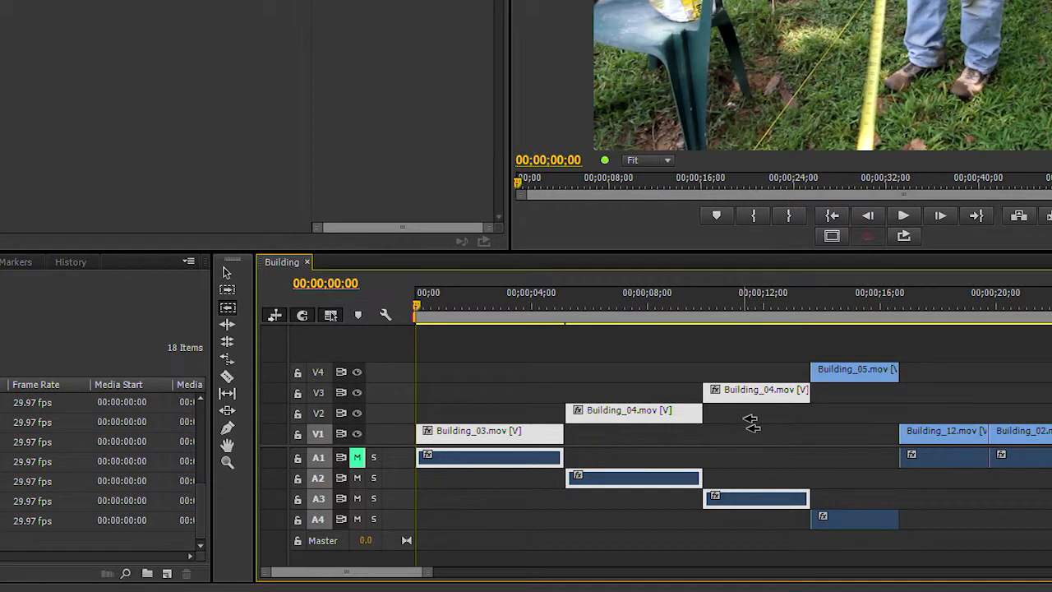
{"action": "left_click", "coordinate": [651, 409]}
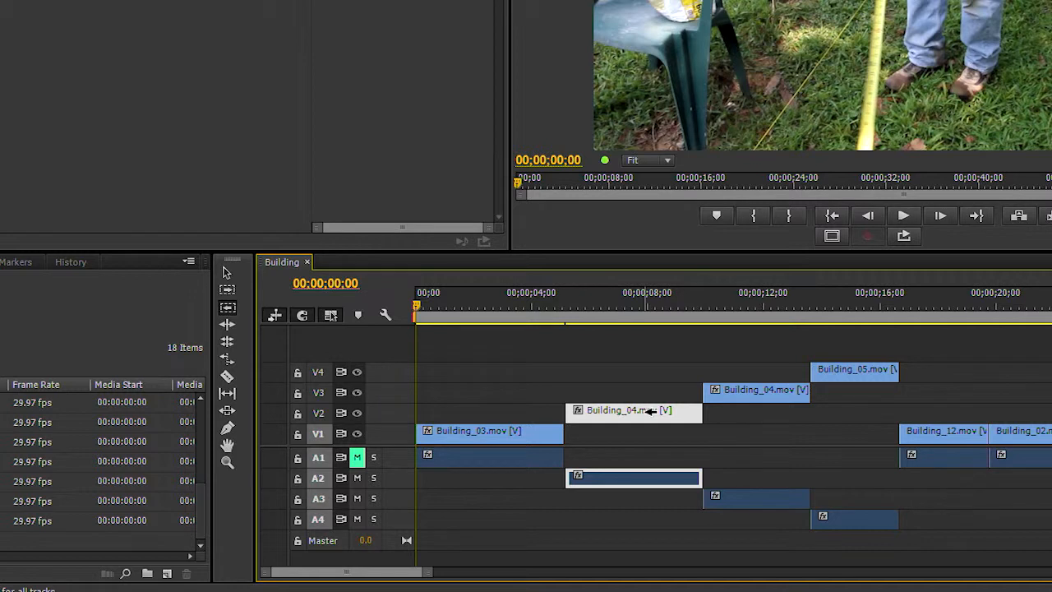
- Move the V2, V3 and V4 clips with their audio back onto V1/A1 and close the gap after Building_03.mov
{"action": "left_click", "coordinate": [229, 328]}
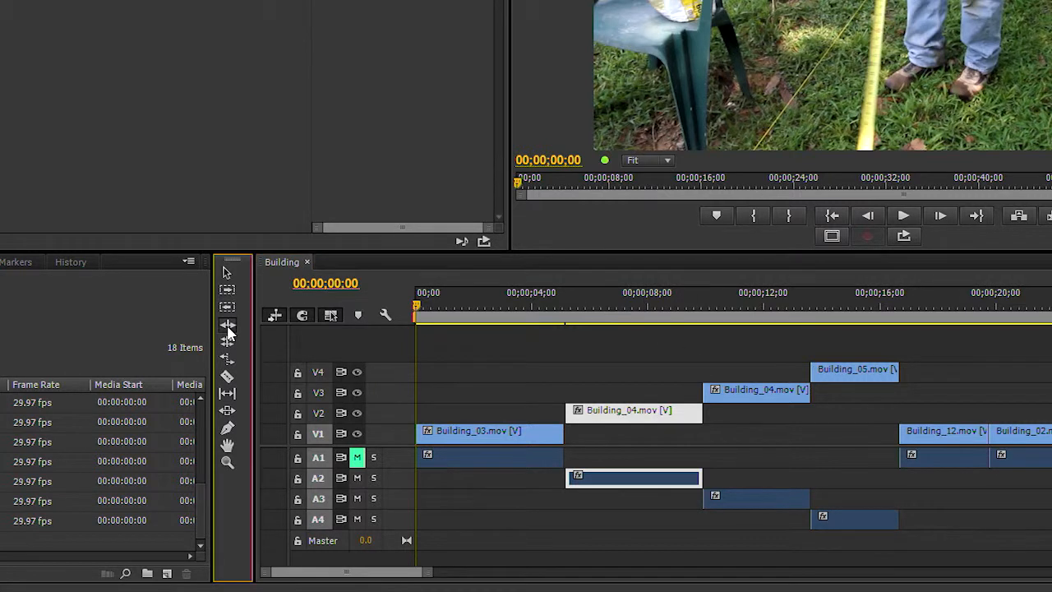
{"action": "key", "text": "v"}
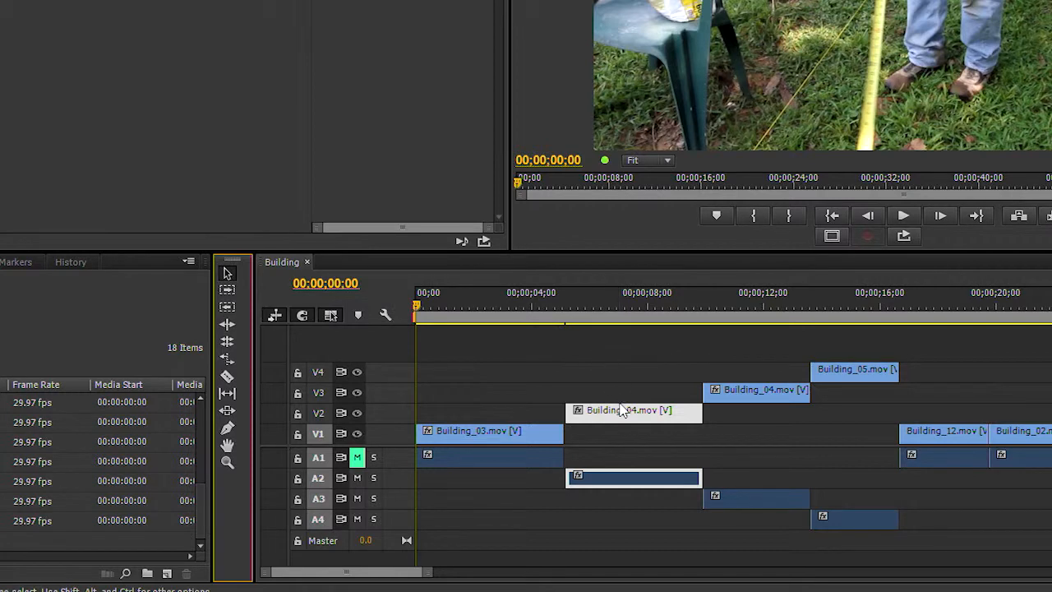
{"action": "left_click_drag", "start_coordinate": [622, 411], "coordinate": [625, 436]}
{"action": "left_click", "coordinate": [743, 403]}
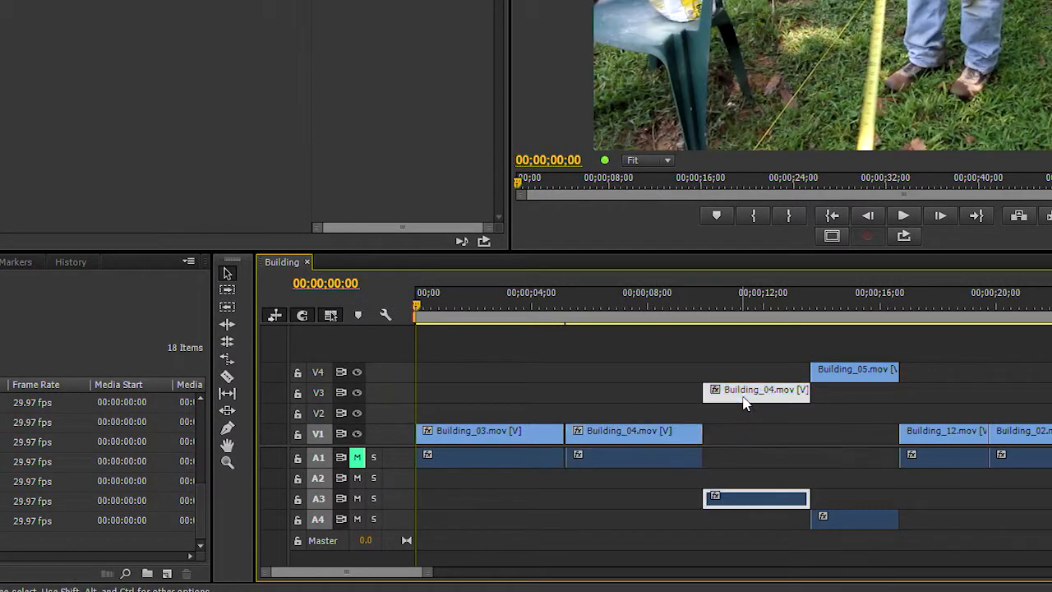
{"action": "left_click_drag", "start_coordinate": [744, 403], "coordinate": [744, 434]}
{"action": "left_click_drag", "start_coordinate": [843, 371], "coordinate": [857, 466]}
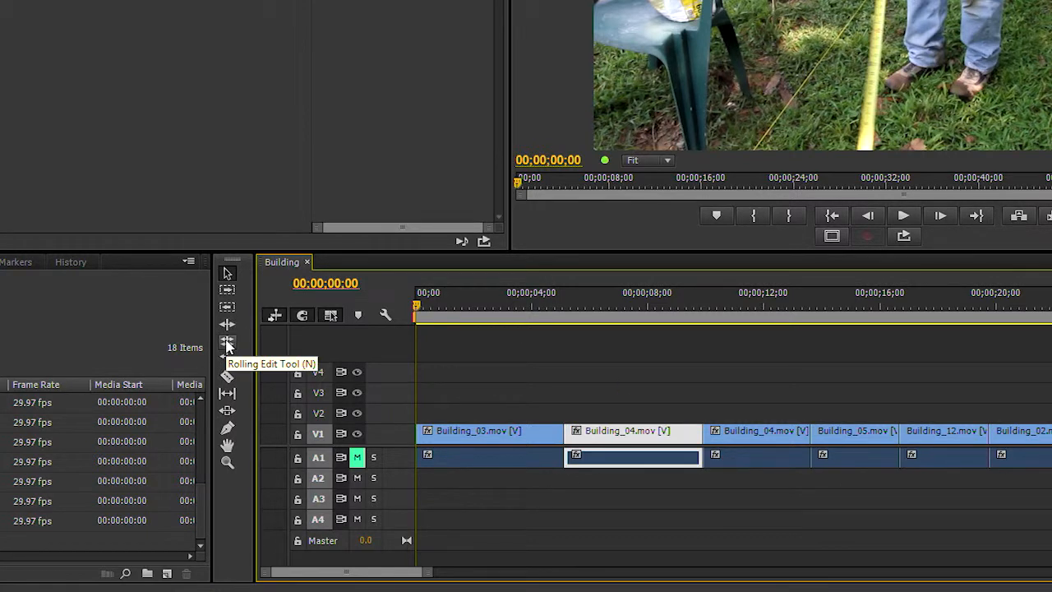
- Use the Rolling Edit tool to move the cut between Building_03.mov and the first Building_04.mov about two seconds earlier
{"action": "left_click", "coordinate": [228, 343]}
{"action": "left_click", "coordinate": [564, 436]}
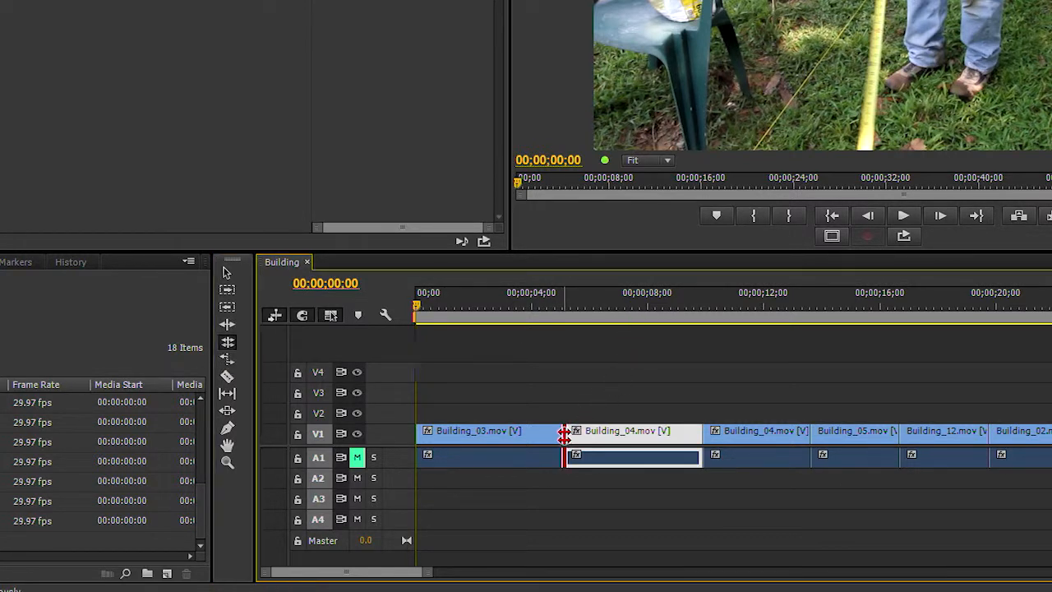
{"action": "left_click_drag", "start_coordinate": [564, 436], "coordinate": [508, 443]}
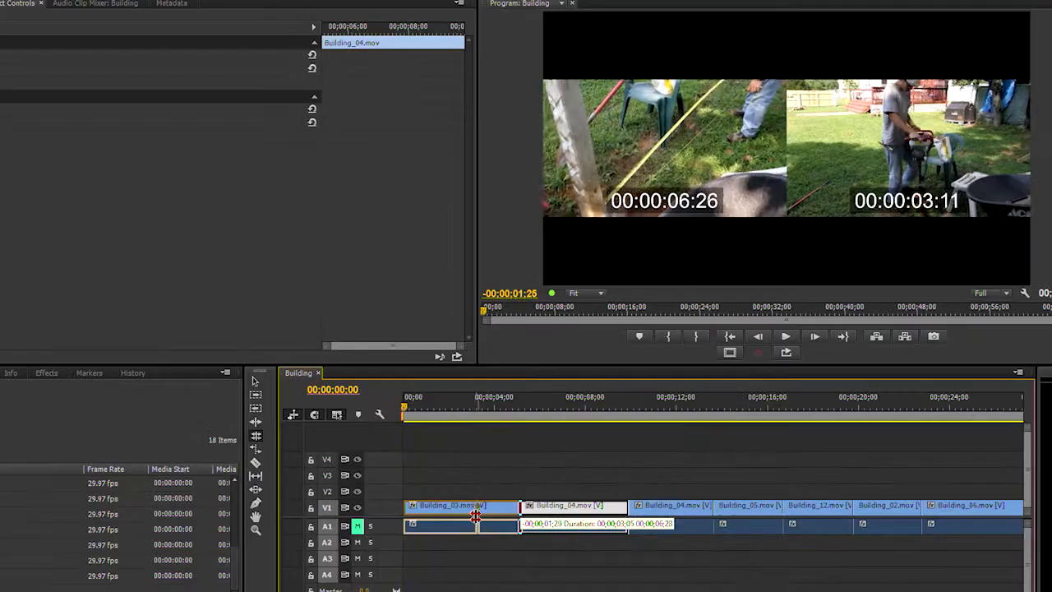
{"action": "left_click_drag", "start_coordinate": [475, 516], "coordinate": [533, 513]}
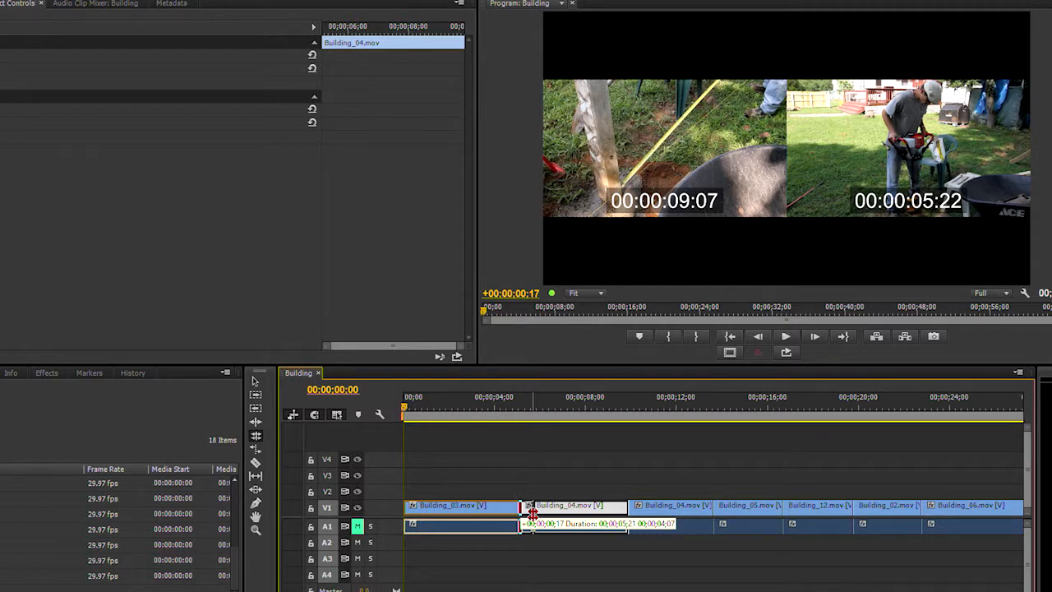
{"action": "left_click_drag", "start_coordinate": [533, 513], "coordinate": [481, 514]}
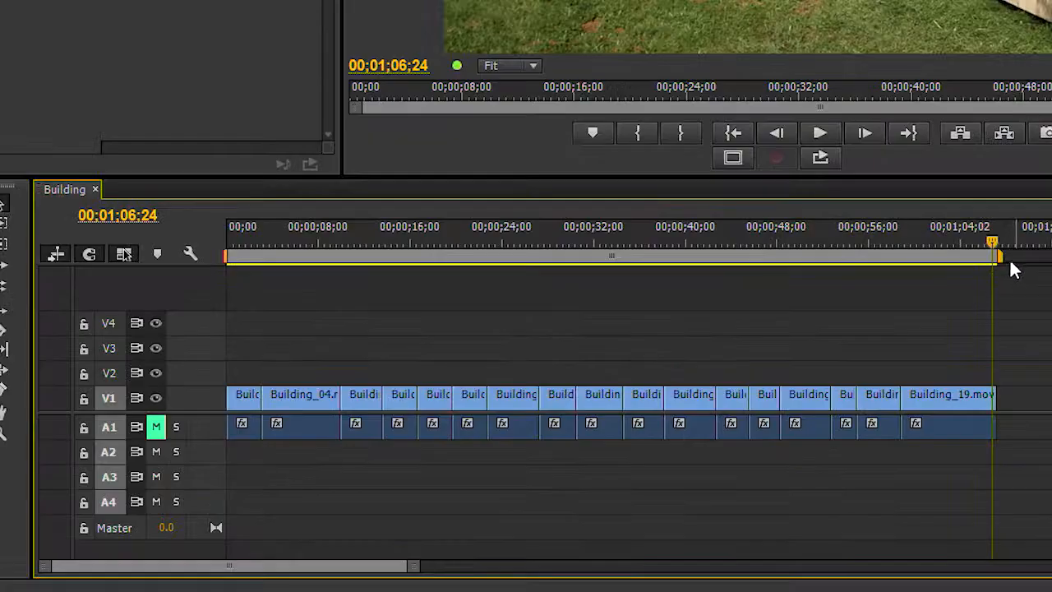
- Put the playhead at the sequence's end and roll the cut between the two Building_04.mov clips about 00;00;01;14 earlier
{"action": "left_click_drag", "start_coordinate": [998, 244], "coordinate": [1027, 301]}
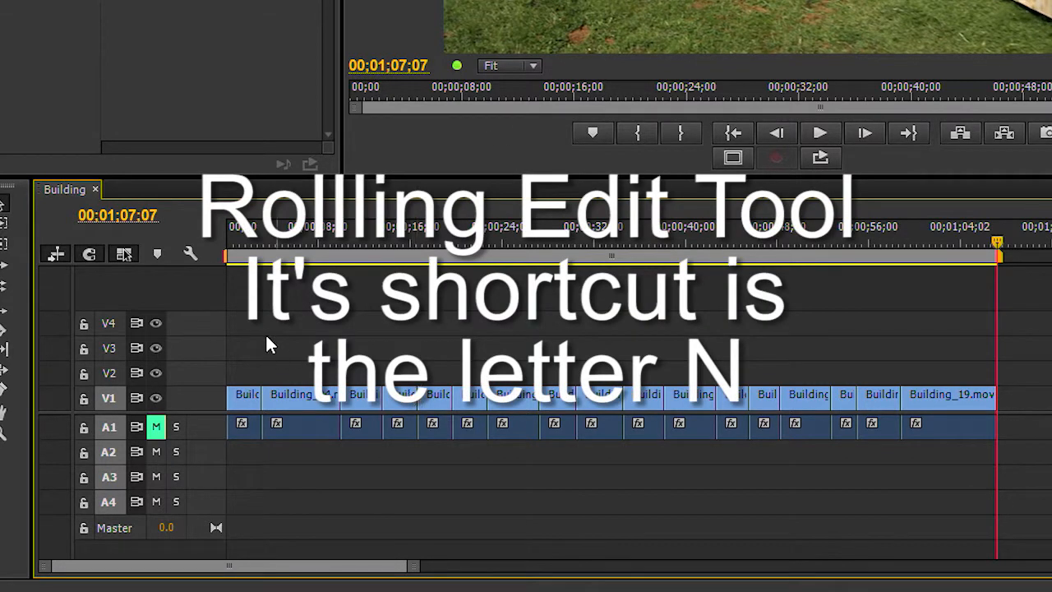
{"action": "left_click", "coordinate": [4, 288]}
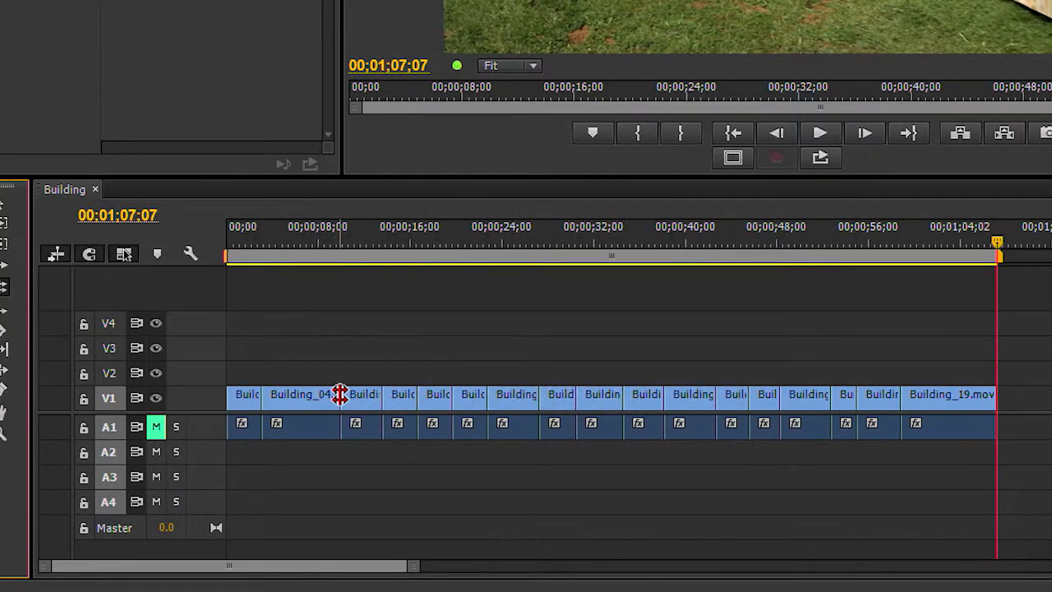
{"action": "mouse_move", "coordinate": [339, 394]}
{"action": "left_mouse_down"}
{"action": "mouse_move", "coordinate": [314, 395]}
{"action": "mouse_move", "coordinate": [337, 398]}
{"action": "mouse_move", "coordinate": [317, 401]}
{"action": "mouse_move", "coordinate": [327, 403]}
{"action": "left_mouse_up"}
{"action": "left_click_drag", "start_coordinate": [166, 591], "coordinate": [171, 591]}
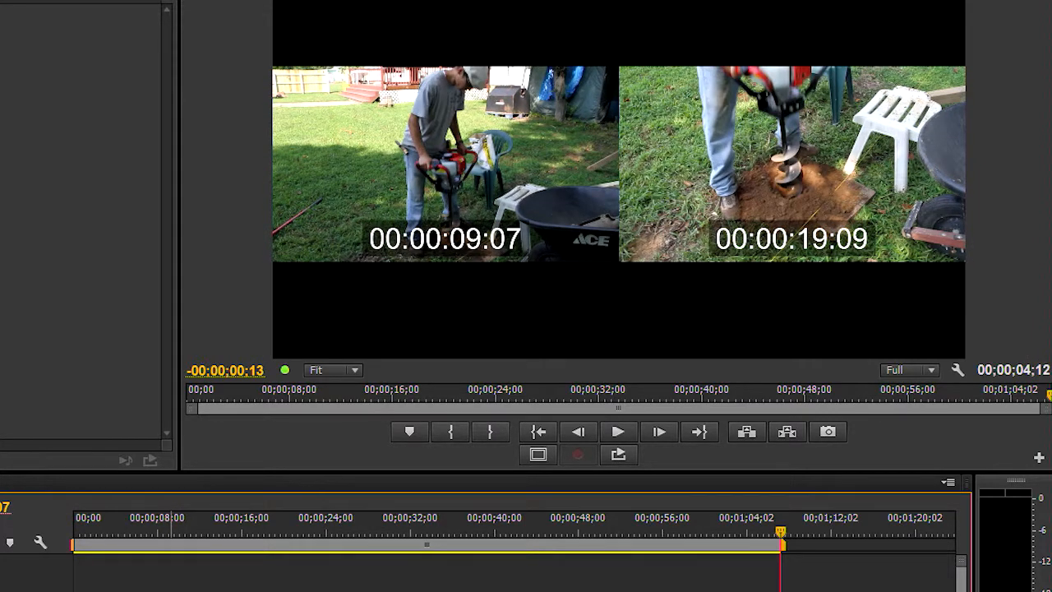
{"action": "left_click_drag", "start_coordinate": [171, 591], "coordinate": [160, 591]}
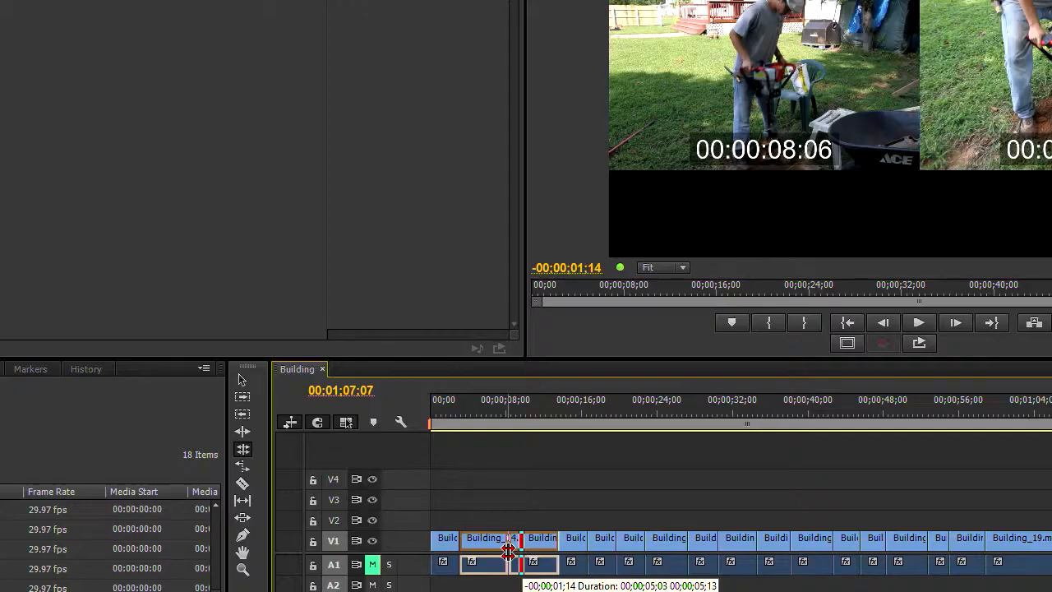
{"action": "left_click_drag", "start_coordinate": [509, 551], "coordinate": [510, 550]}
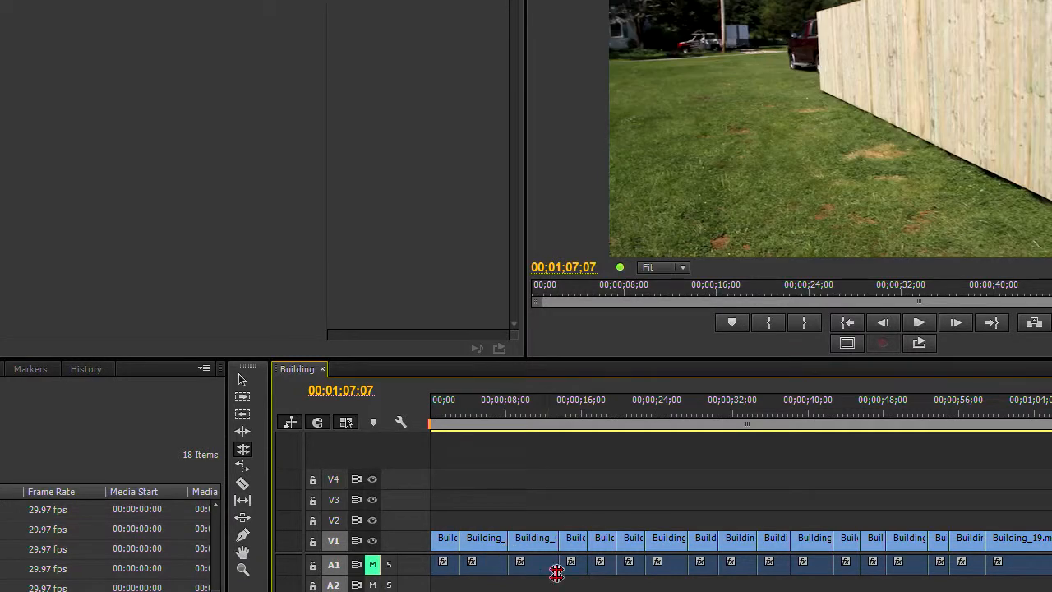
- Rate-stretch the end of Building_19.mov later to slow it to 43.45% speed, and play part of the clip
{"action": "left_click", "coordinate": [242, 468]}
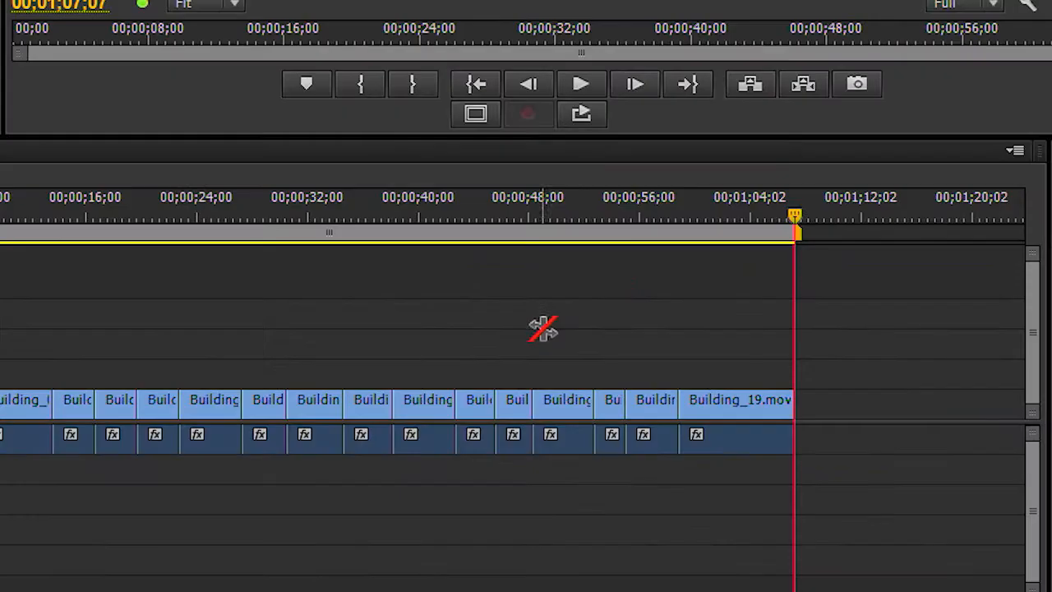
{"action": "left_click_drag", "start_coordinate": [793, 399], "coordinate": [941, 402]}
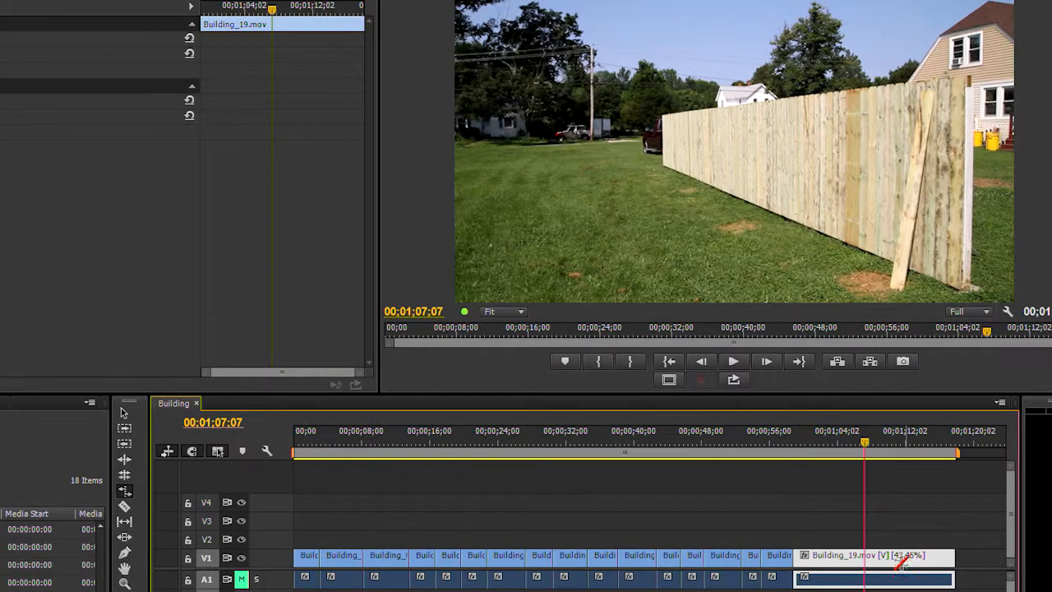
{"action": "left_click", "coordinate": [743, 217]}
{"action": "key", "text": "space"}
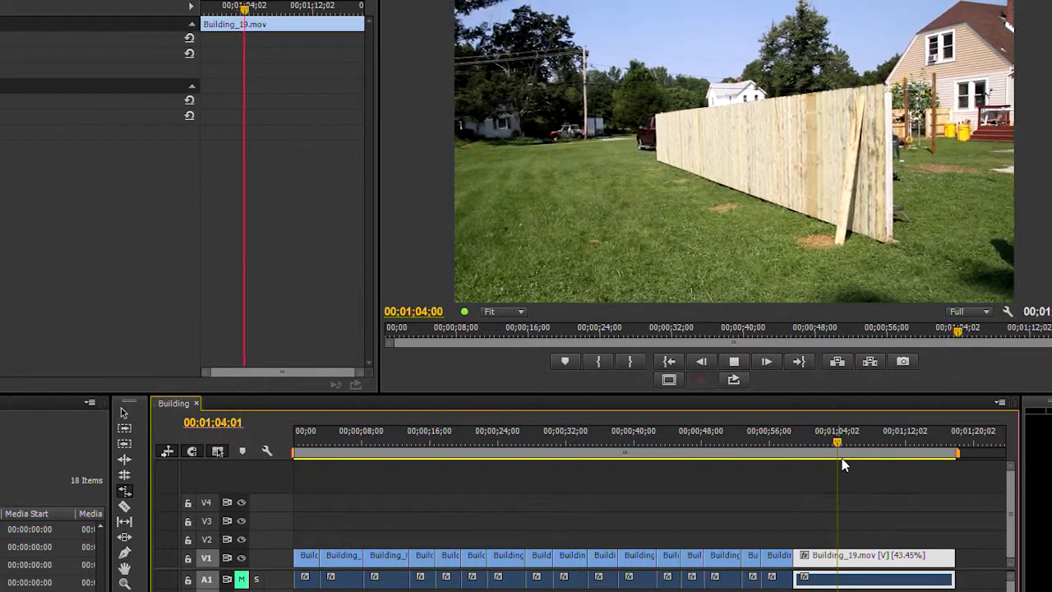
{"action": "key", "text": "space"}
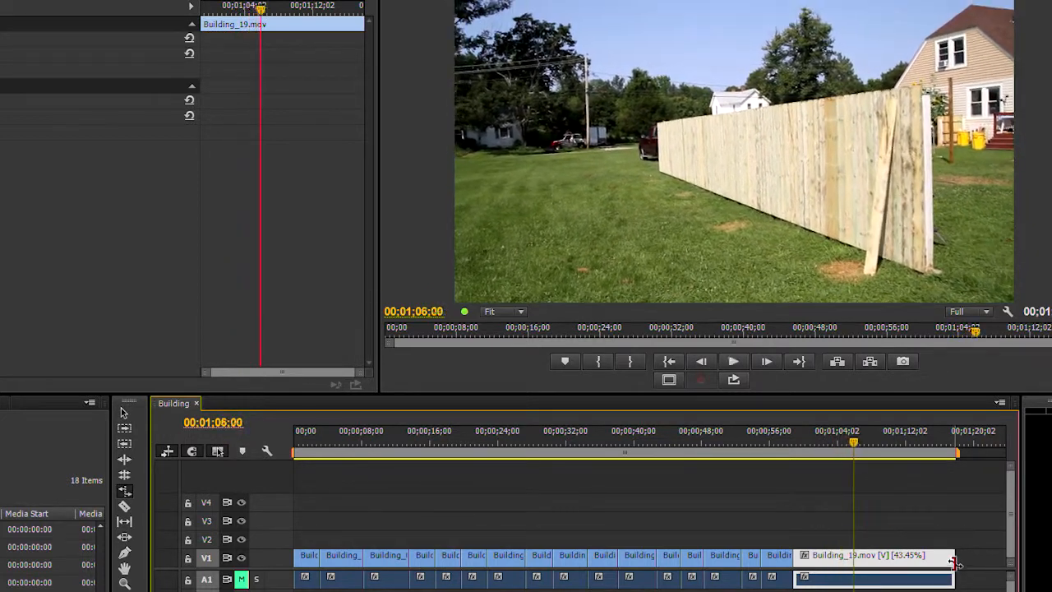
- Rate-stretch Building_19.mov shorter to speed it up to 230.55%, and play it from 00;00;59;02
{"action": "left_click_drag", "start_coordinate": [953, 559], "coordinate": [824, 559]}
{"action": "scroll", "coordinate": [821, 536], "scroll_direction": "up", "scroll_amount": 3}
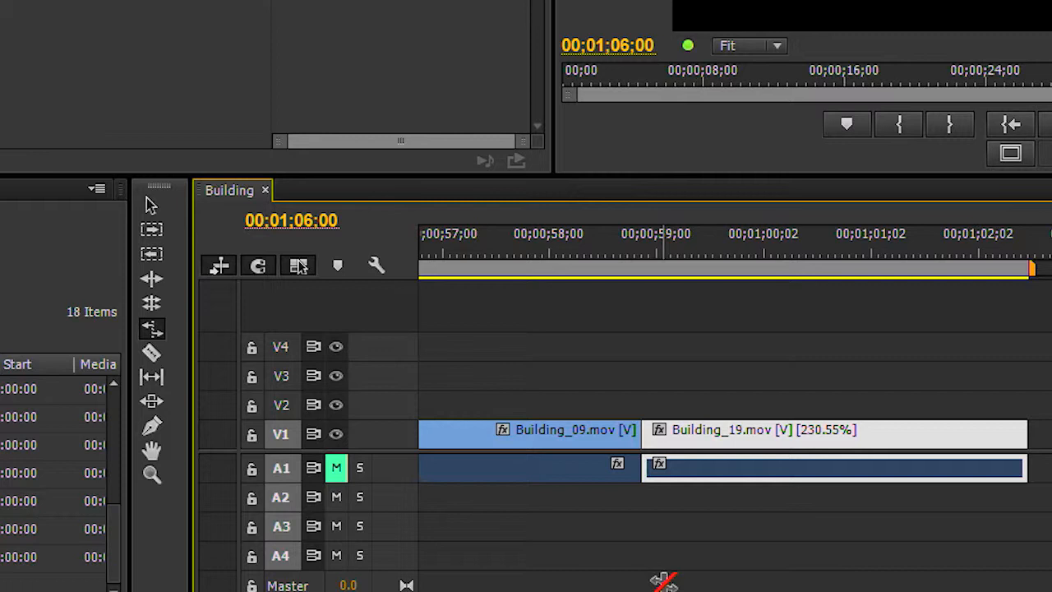
{"action": "left_click", "coordinate": [666, 239]}
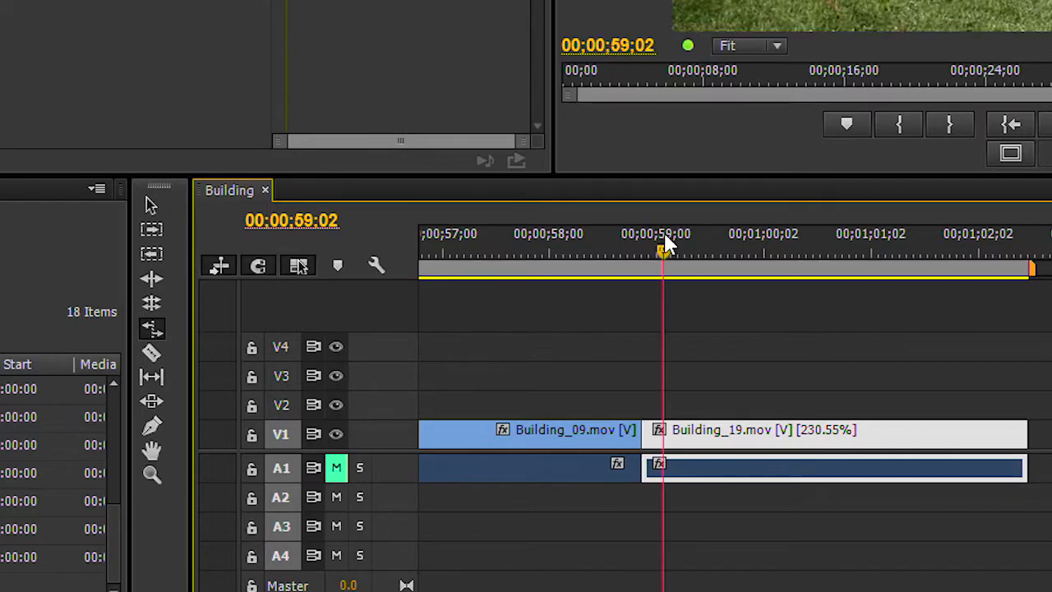
{"action": "key", "text": "space"}
{"action": "key", "text": "space"}
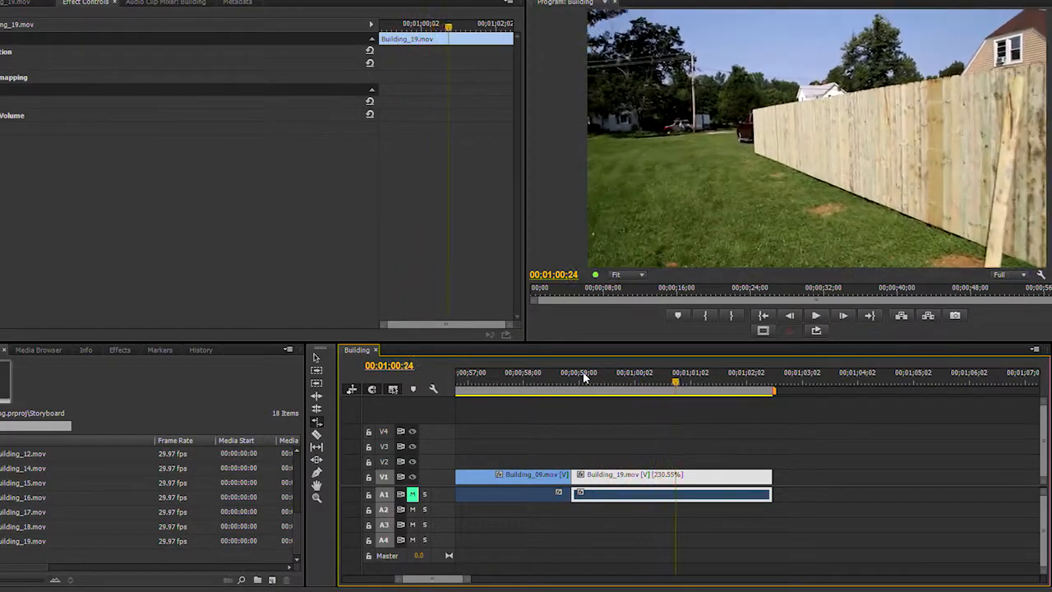
- Set the speed of Building_19.mov to 100%
{"action": "right_click", "coordinate": [611, 486]}
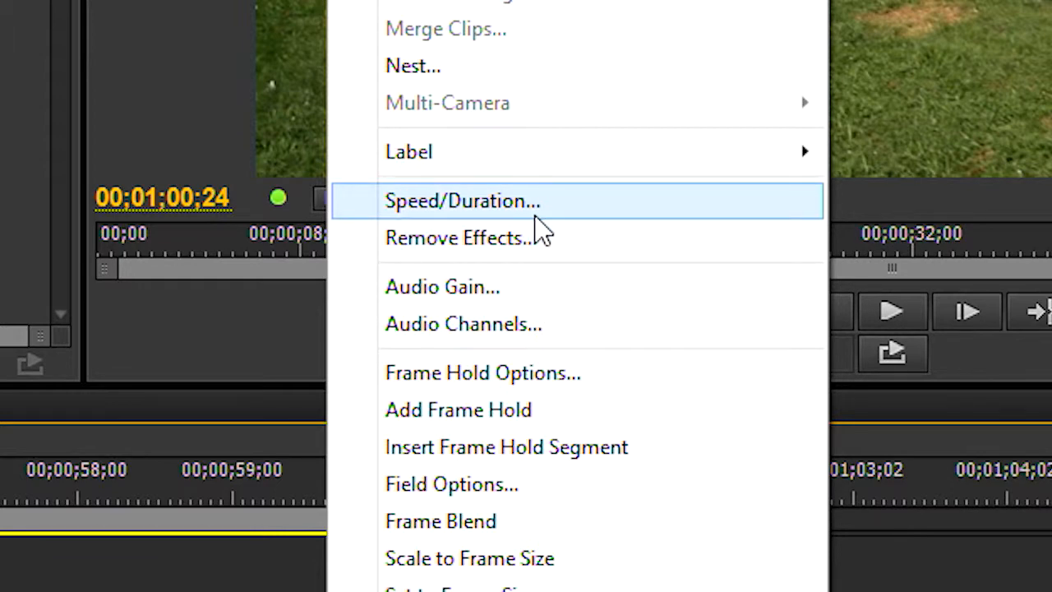
{"action": "left_click", "coordinate": [537, 221]}
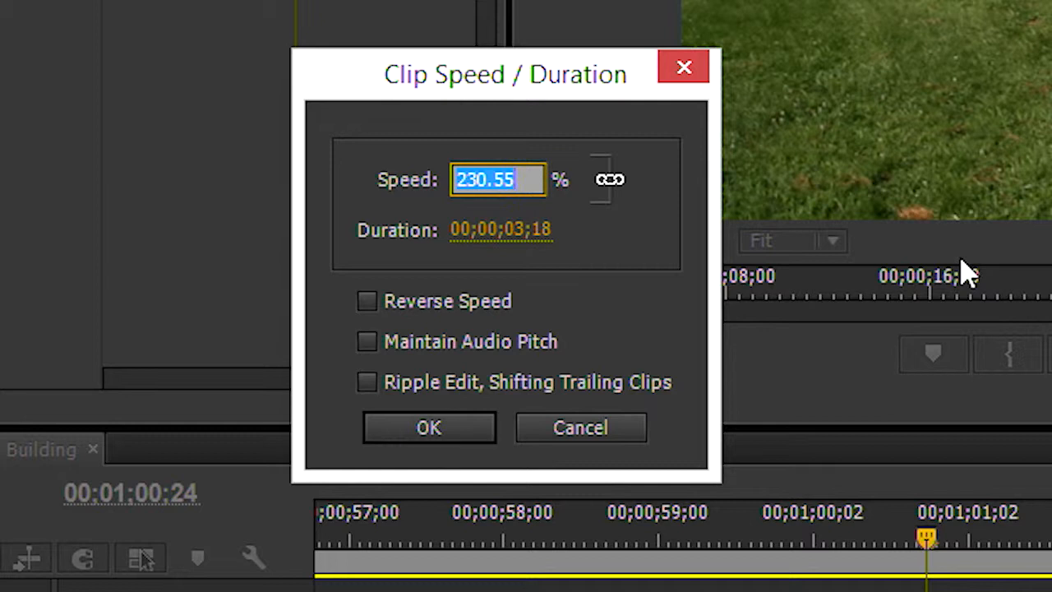
{"action": "type", "text": "100"}
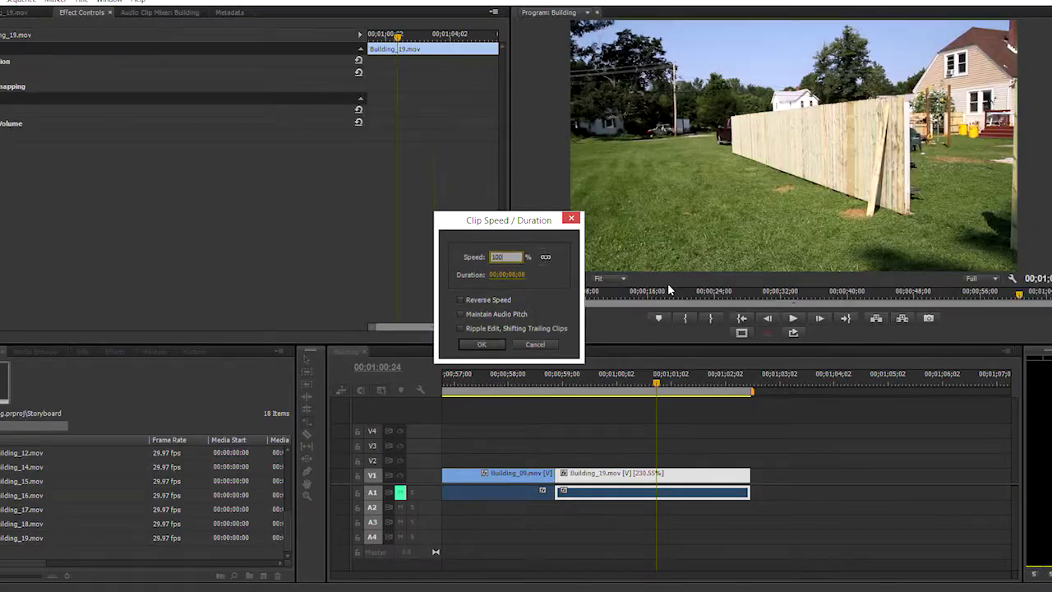
{"action": "key", "text": "Return"}
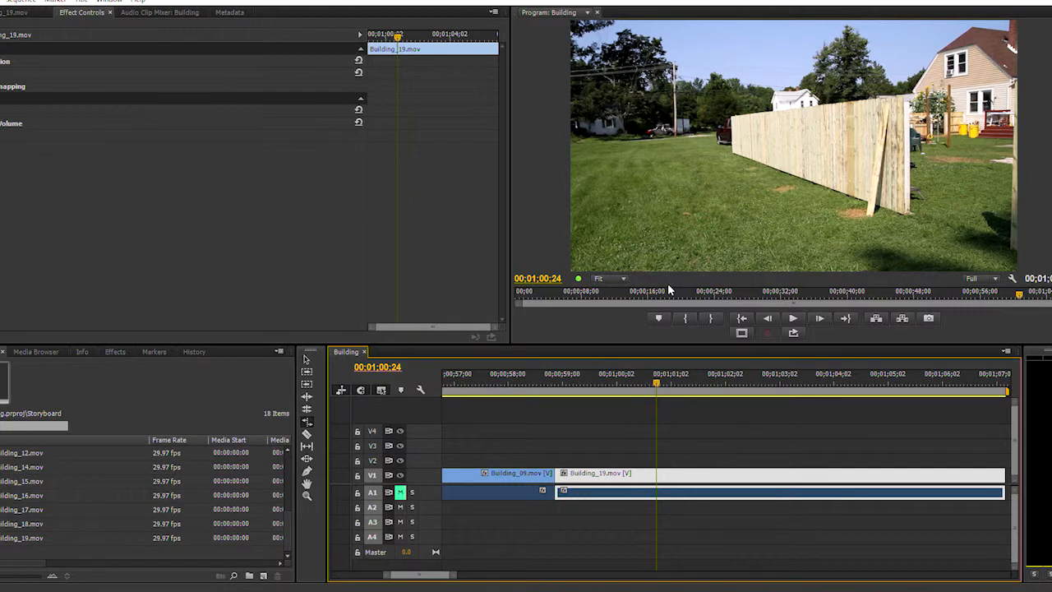
- Set the speed of Building_19.mov to 50% and undo that change
{"action": "key", "text": "ctrl+r"}
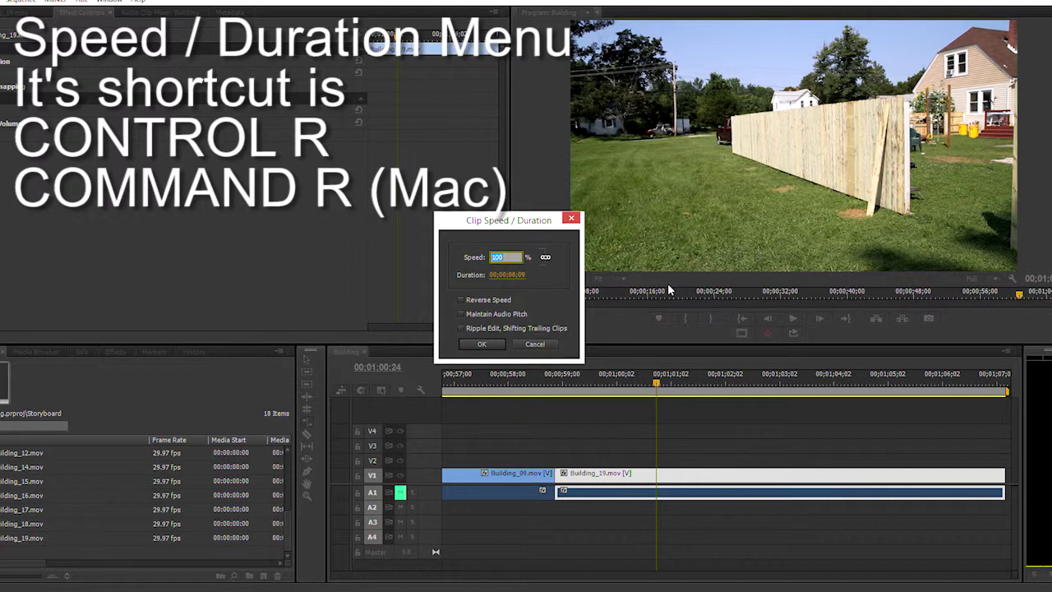
{"action": "type", "text": "50"}
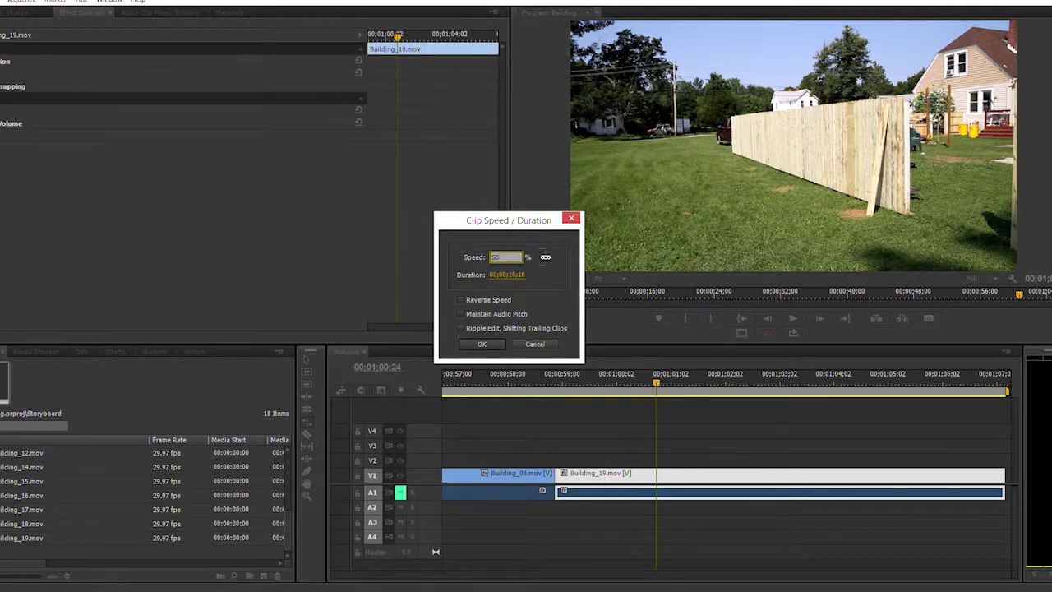
{"action": "key", "text": "Return"}
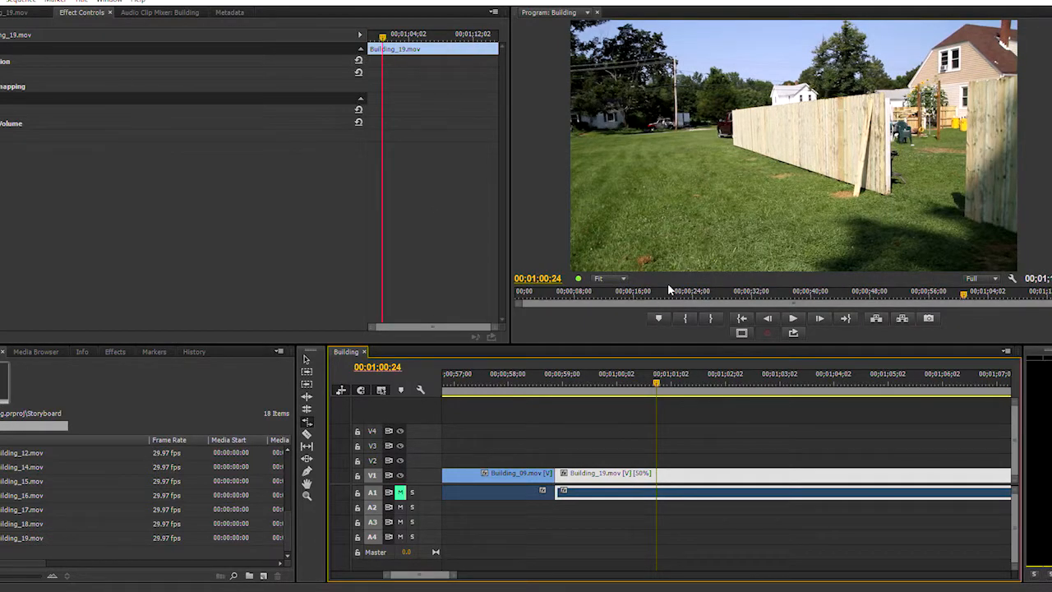
{"action": "key", "text": "ctrl+z"}
- Reverse the speed of Building_19.mov and play part of the clip backwards
{"action": "key", "text": "ctrl+r"}
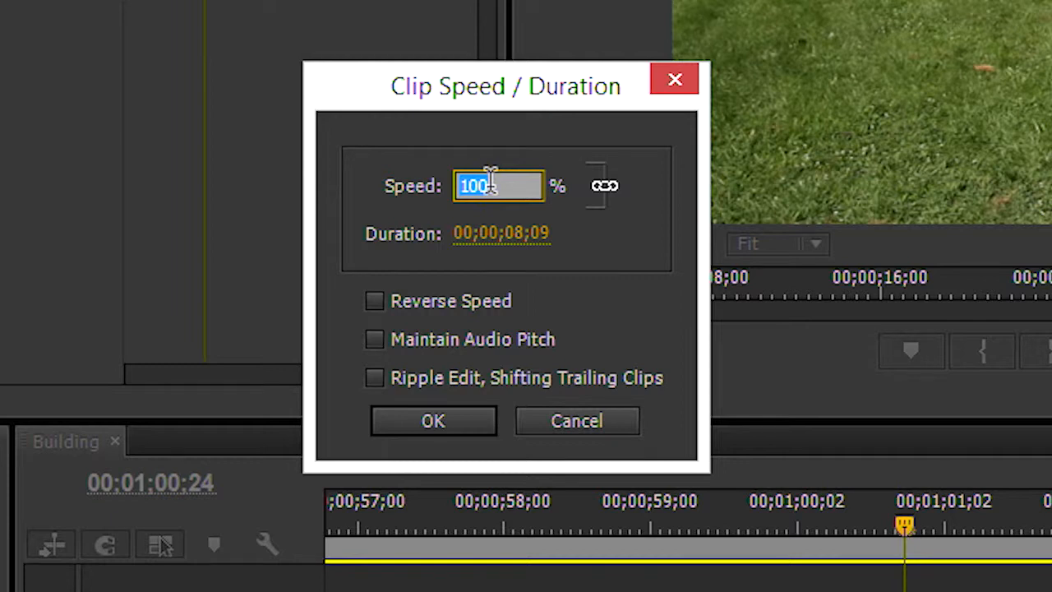
{"action": "left_click", "coordinate": [375, 301]}
{"action": "left_click", "coordinate": [442, 420]}
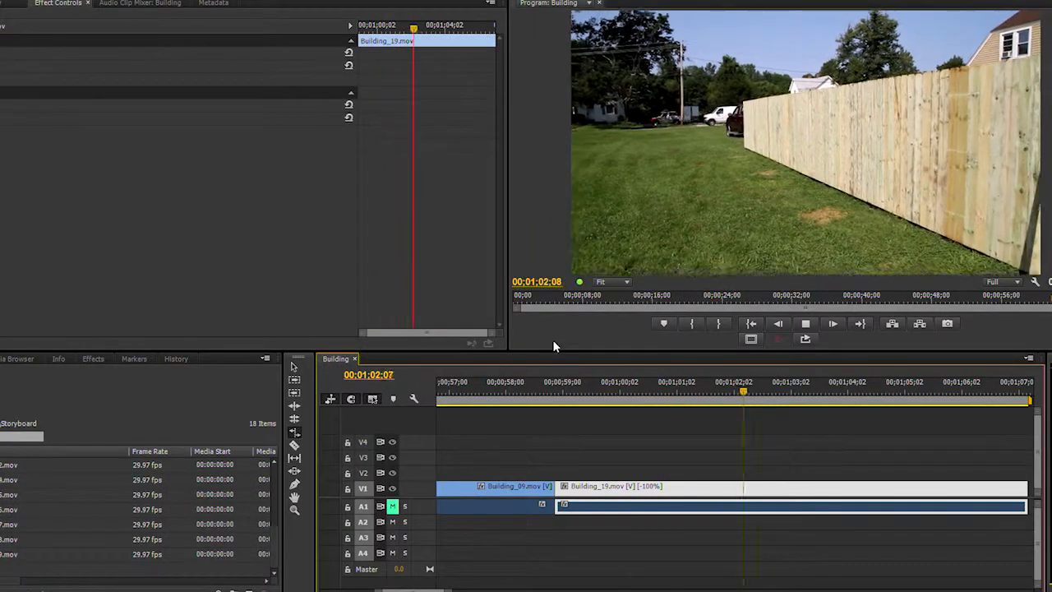
{"action": "key", "text": "space"}
{"action": "key", "text": "ctrl+r"}
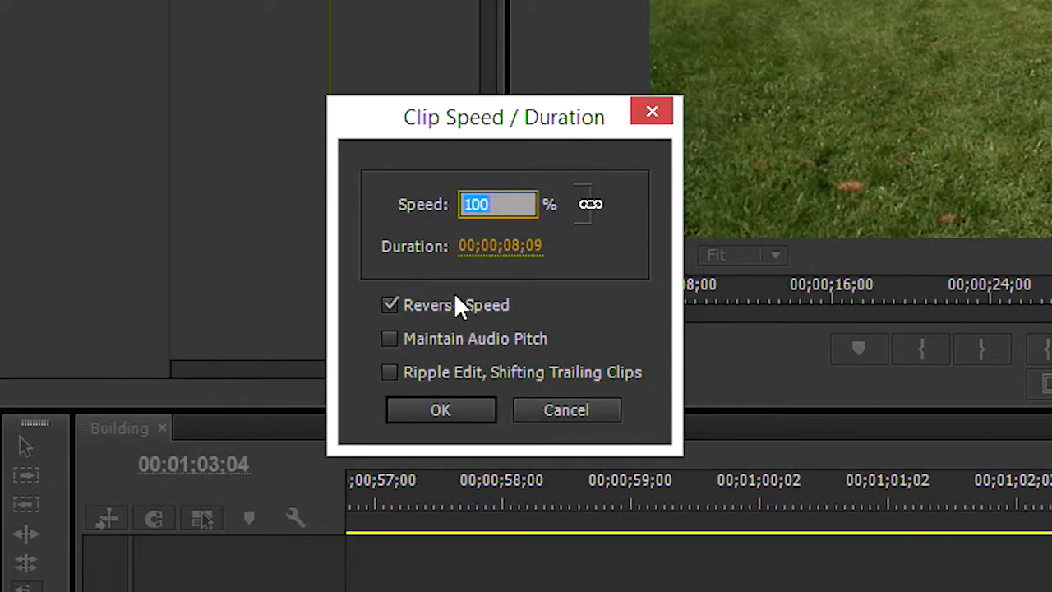
{"action": "left_click", "coordinate": [391, 304]}
{"action": "left_click", "coordinate": [429, 339]}
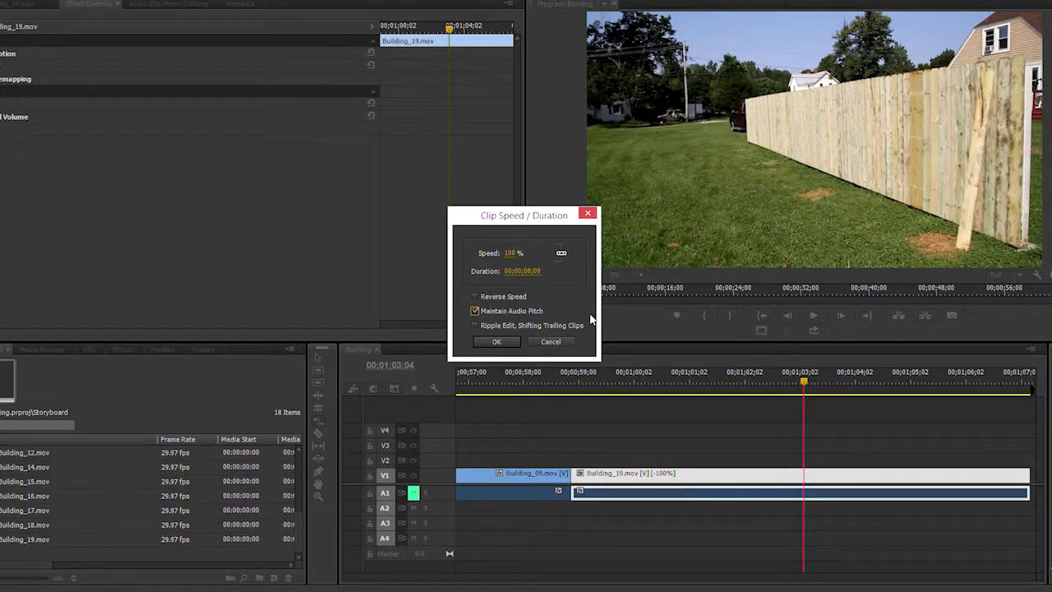
{"action": "left_click", "coordinate": [475, 310]}
{"action": "left_click", "coordinate": [549, 342]}
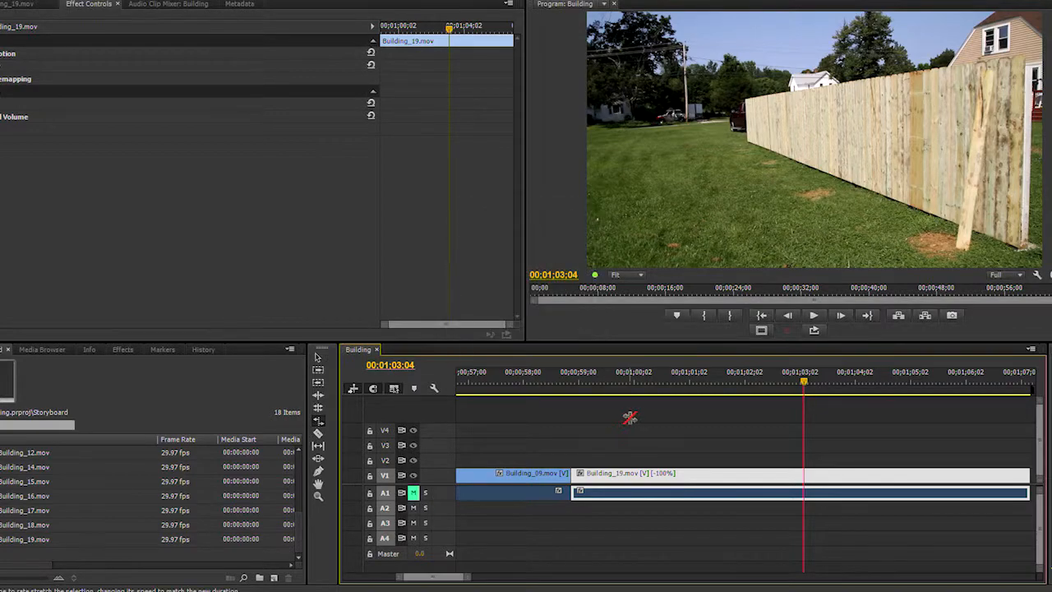
- Fit the whole sequence in the timeline, select Building_06.mov with the playhead at 00;00;24;17, and switch to the Selection tool
{"action": "left_click", "coordinate": [518, 378]}
{"action": "key", "text": "backslash"}
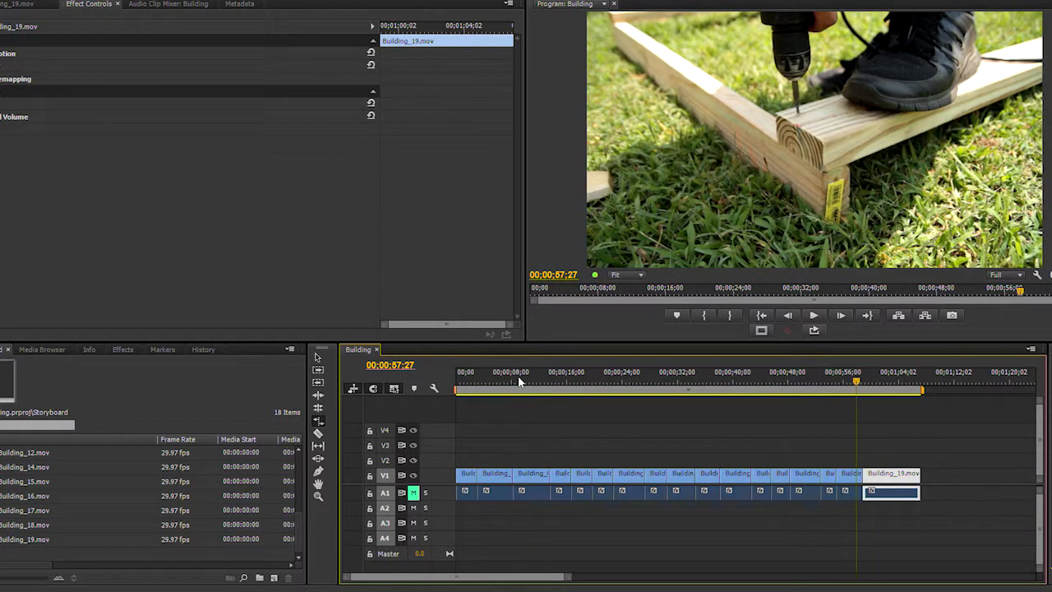
{"action": "left_click", "coordinate": [632, 475]}
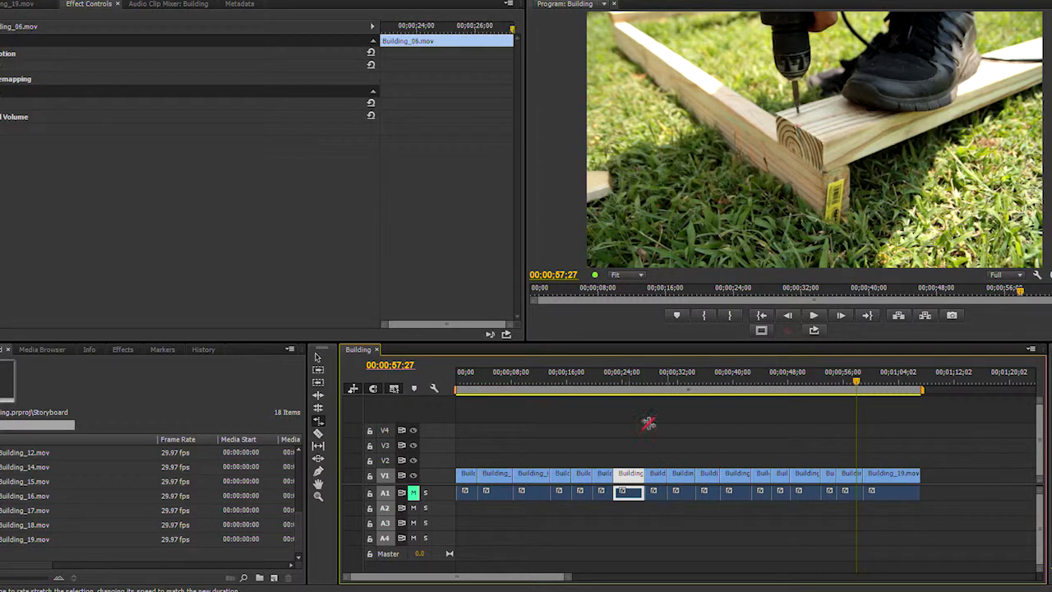
{"action": "left_click", "coordinate": [624, 377]}
{"action": "key", "text": "v"}
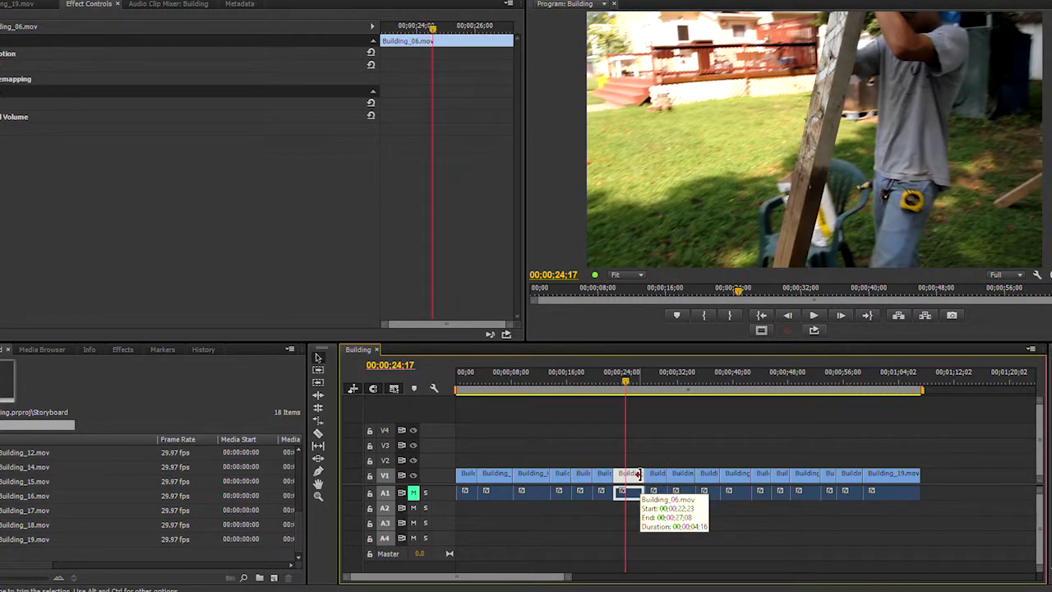
- Set the speed of Building_06.mov to 20% without rippling and play it from about 00;00;23;19
{"action": "key", "text": "ctrl+r"}
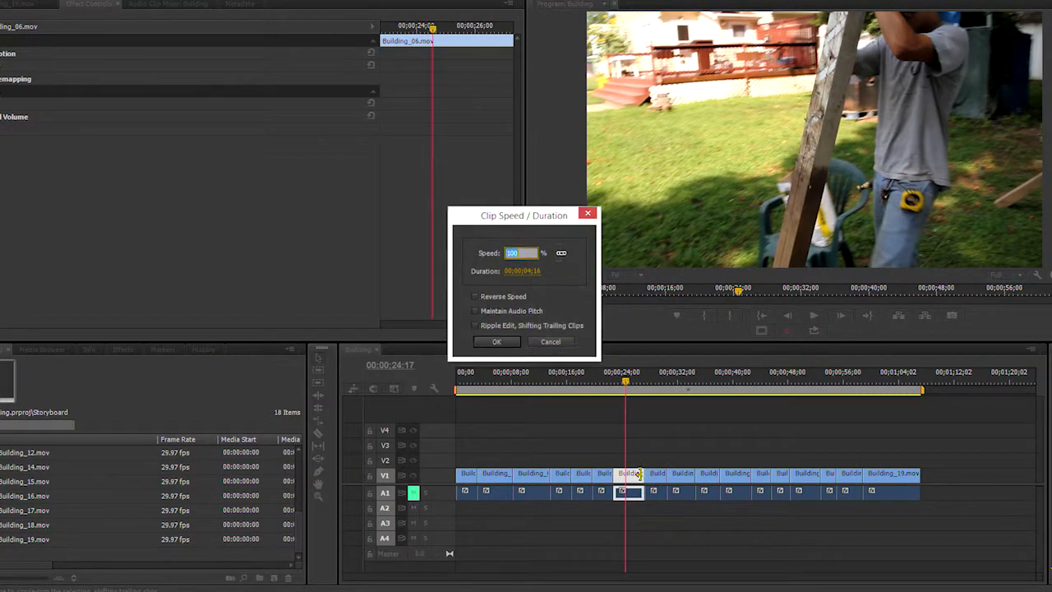
{"action": "type", "text": "20"}
{"action": "left_click", "coordinate": [496, 339]}
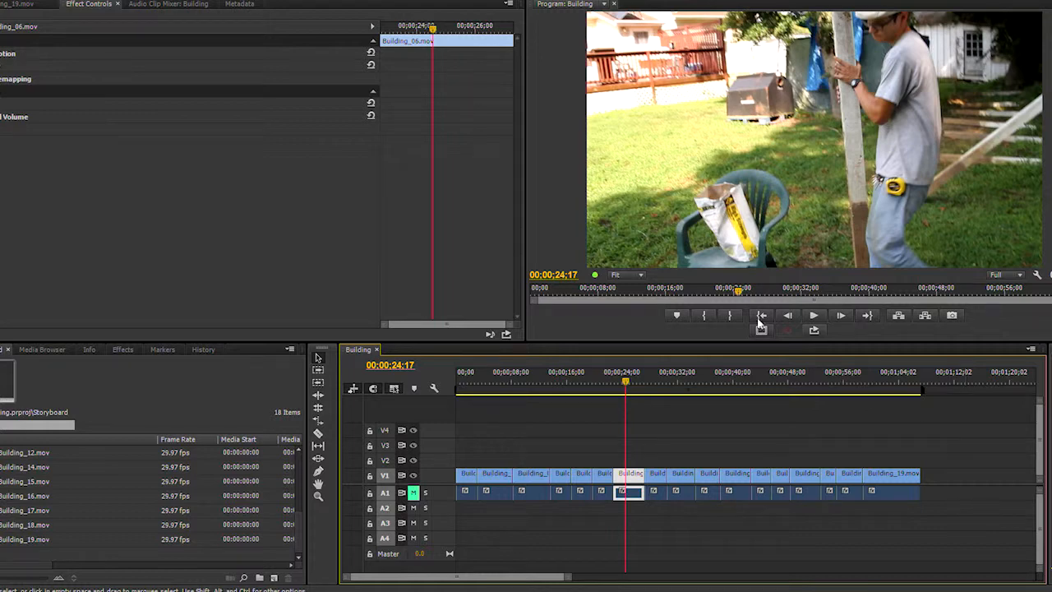
{"action": "left_click", "coordinate": [620, 383]}
{"action": "left_click_drag", "start_coordinate": [620, 383], "coordinate": [617, 385]}
{"action": "key", "text": "space"}
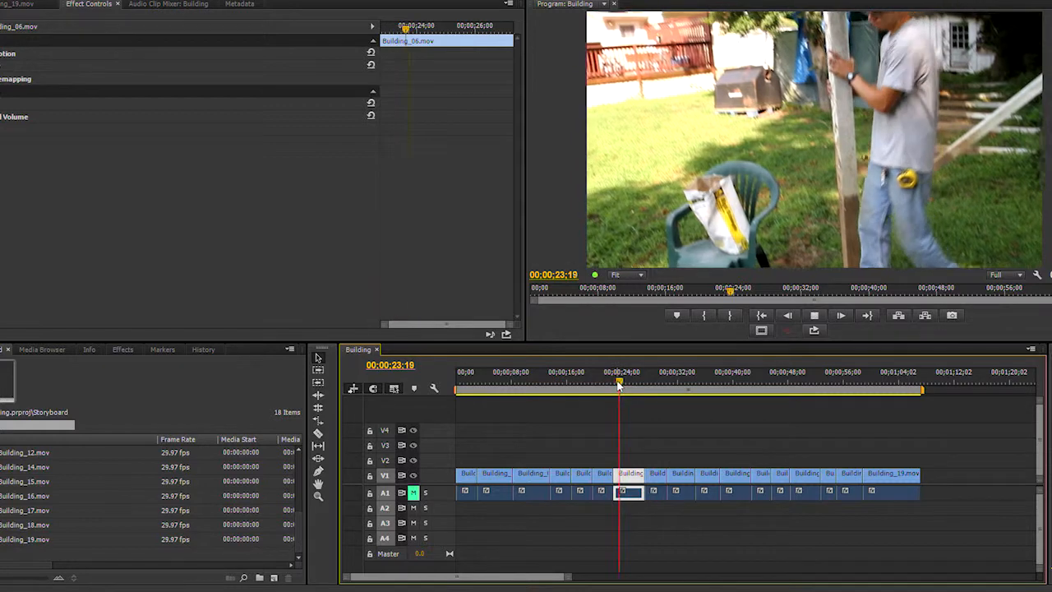
{"action": "key", "text": "space"}
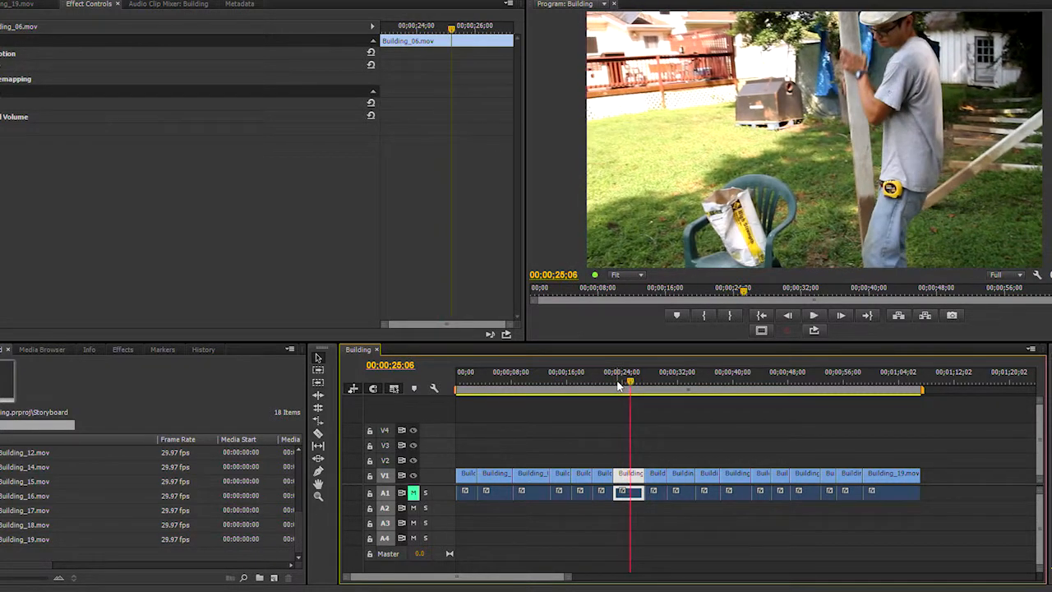
- Slow Building_06.mov to 50% speed with Ripple Edit, Shifting Trailing Clips enabled
{"action": "key", "text": "ctrl+r"}
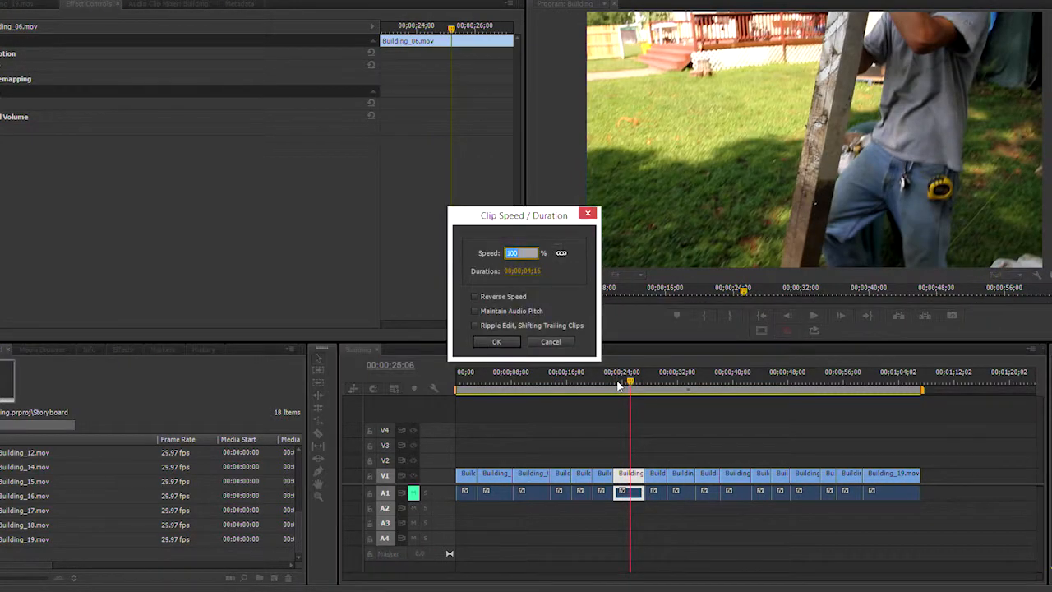
{"action": "left_click", "coordinate": [474, 326]}
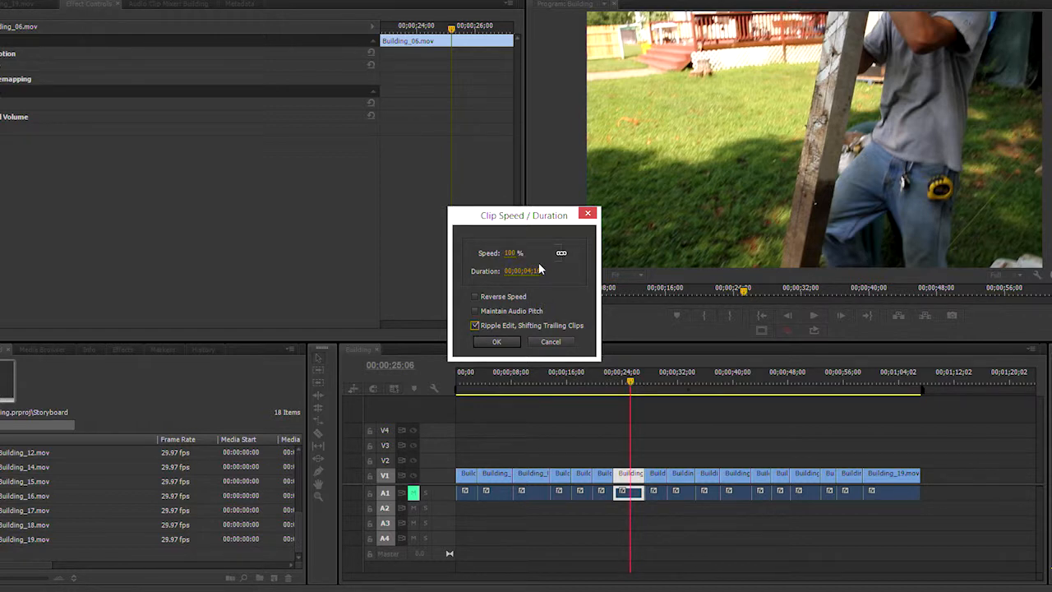
{"action": "left_click", "coordinate": [509, 253]}
{"action": "type", "text": "50"}
{"action": "left_click", "coordinate": [497, 341]}
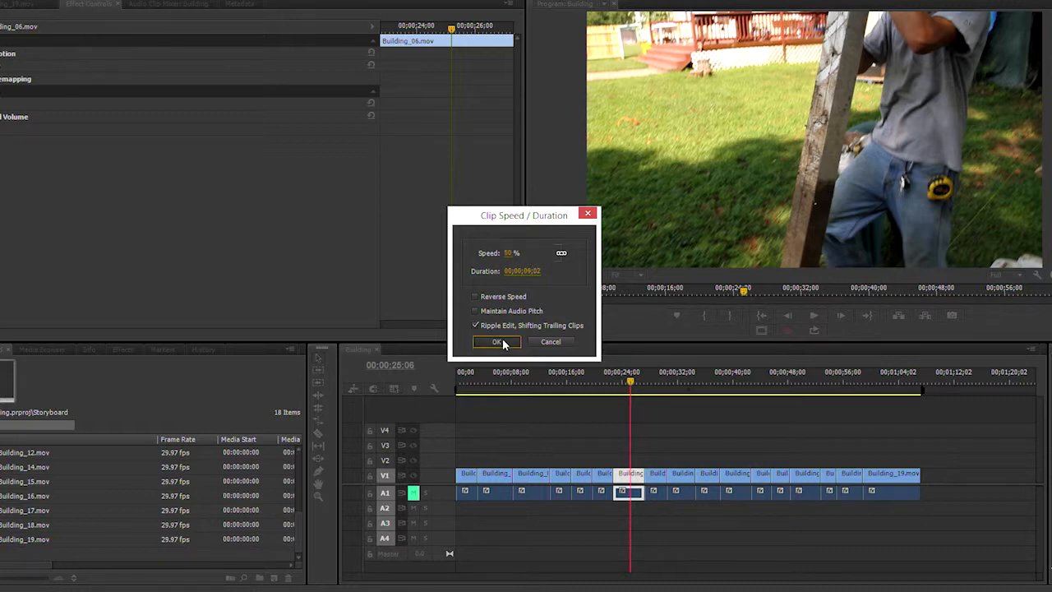